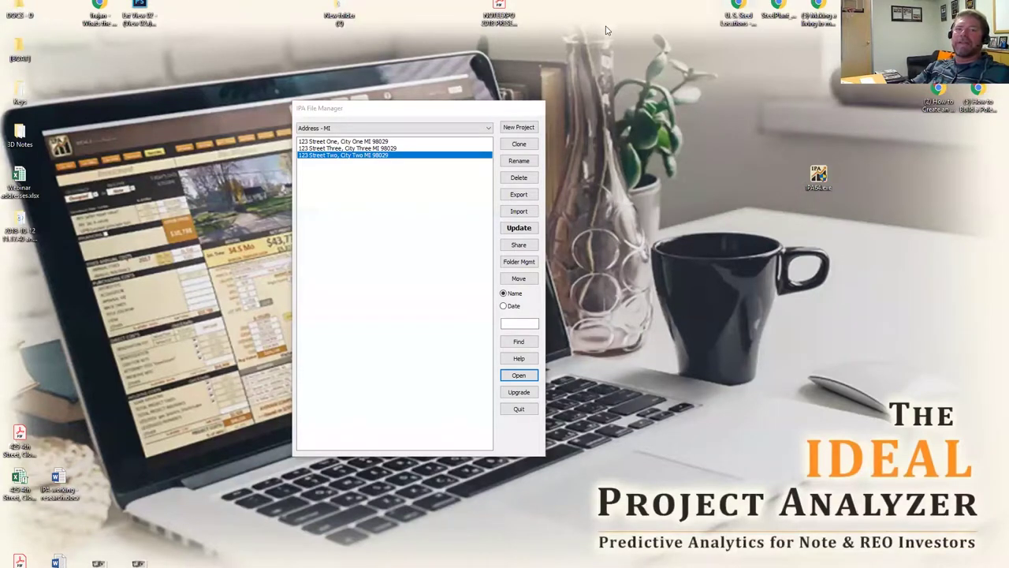
- Reposition the IPA File Manager window and open the first listed project
{"action": "left_click", "coordinate": [420, 103]}
{"action": "left_click_drag", "start_coordinate": [420, 107], "coordinate": [456, 70]}
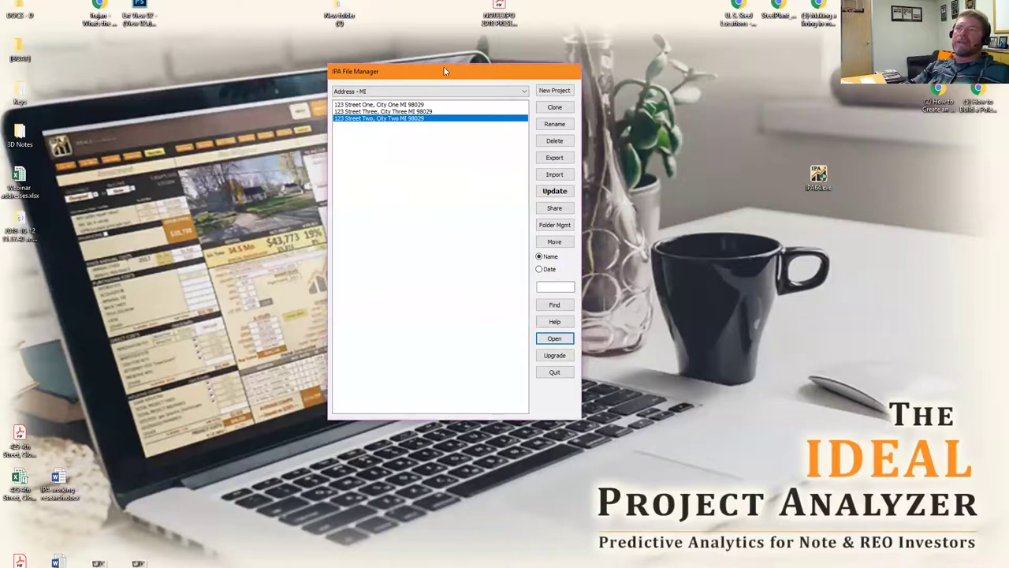
{"action": "left_click_drag", "start_coordinate": [442, 75], "coordinate": [426, 68]}
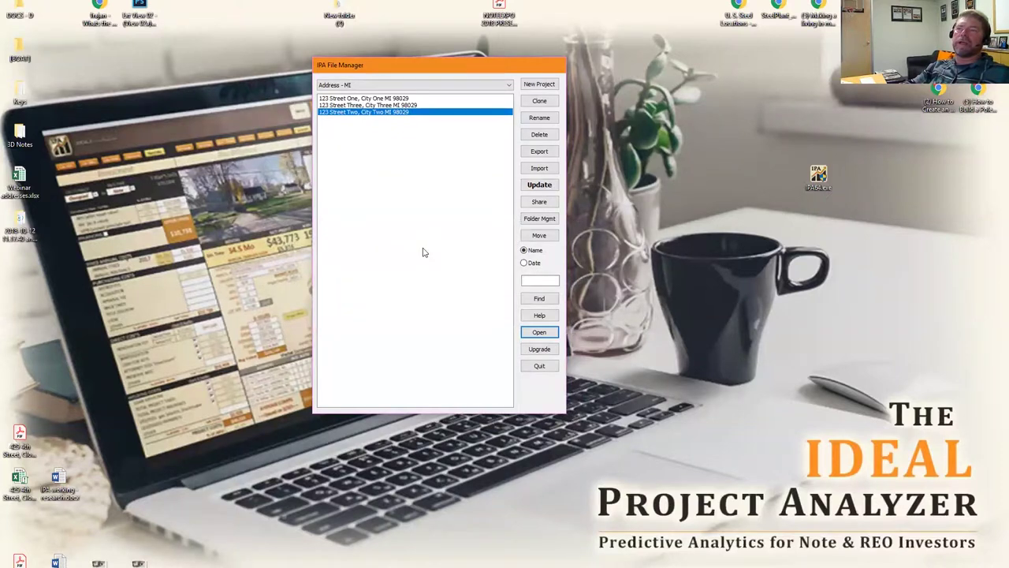
{"action": "left_click", "coordinate": [382, 99]}
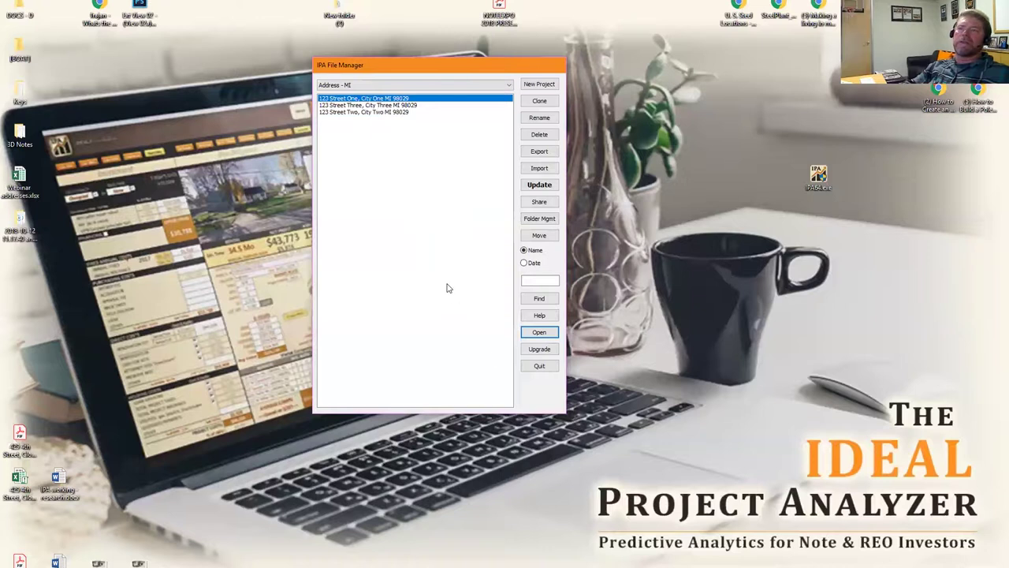
{"action": "left_click", "coordinate": [537, 333]}
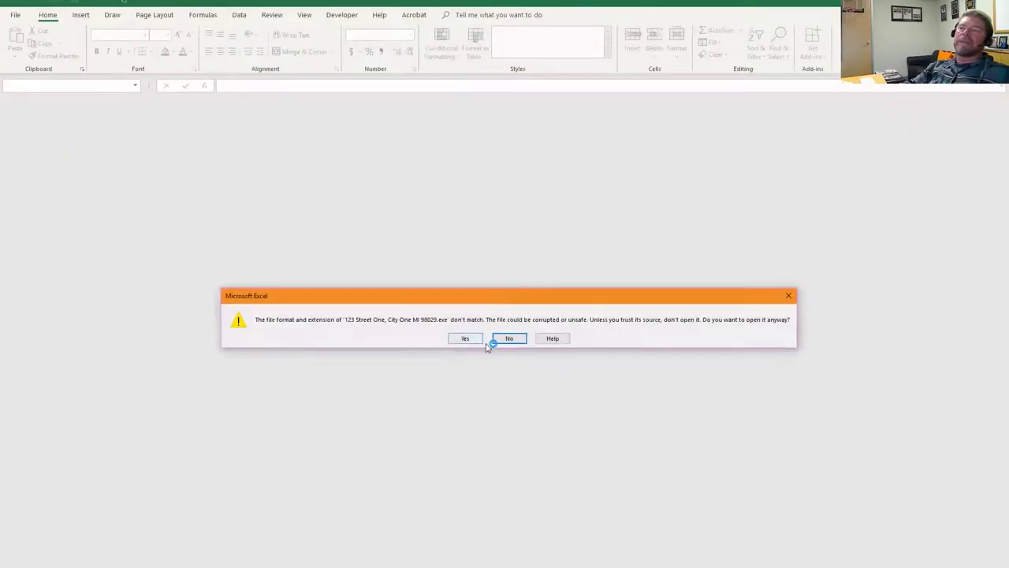
- Dismiss the Excel startup warning and scroll the dashboard, leaving the zoom unchanged
{"action": "left_click", "coordinate": [464, 340]}
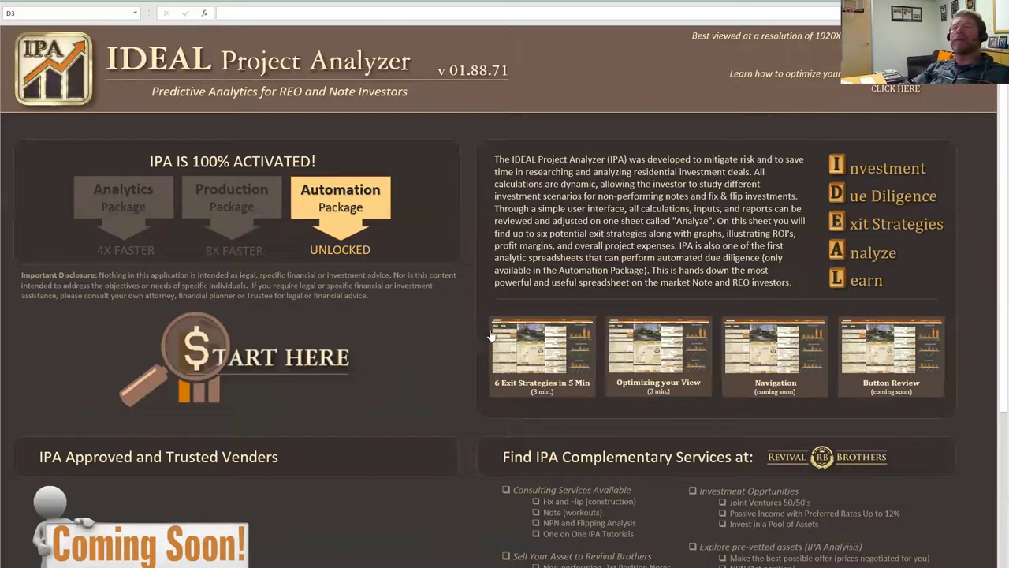
{"action": "scroll", "coordinate": [673, 323], "scroll_direction": "down", "scroll_amount": 3}
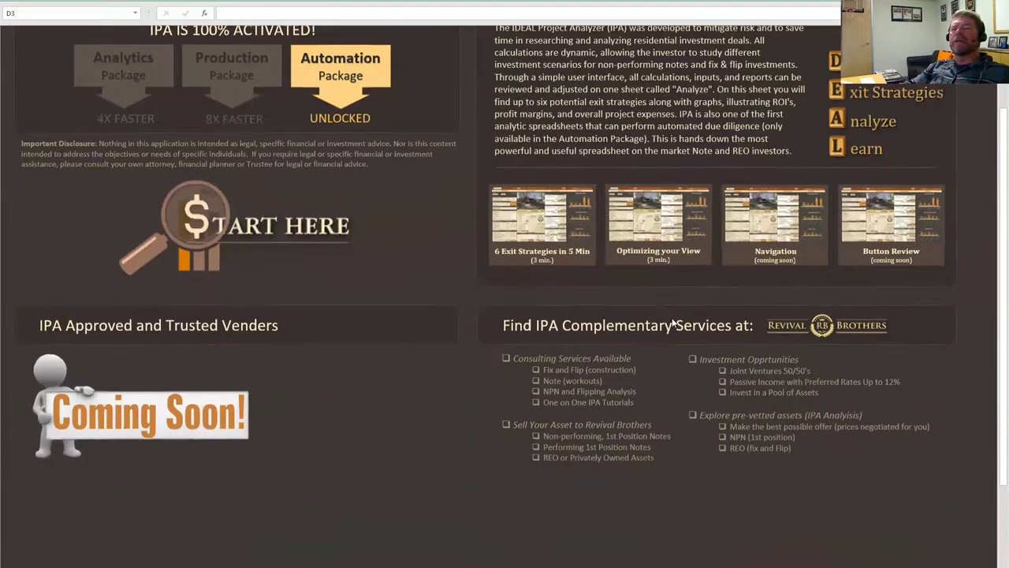
{"action": "scroll", "coordinate": [649, 324], "scroll_direction": "up", "scroll_amount": 3}
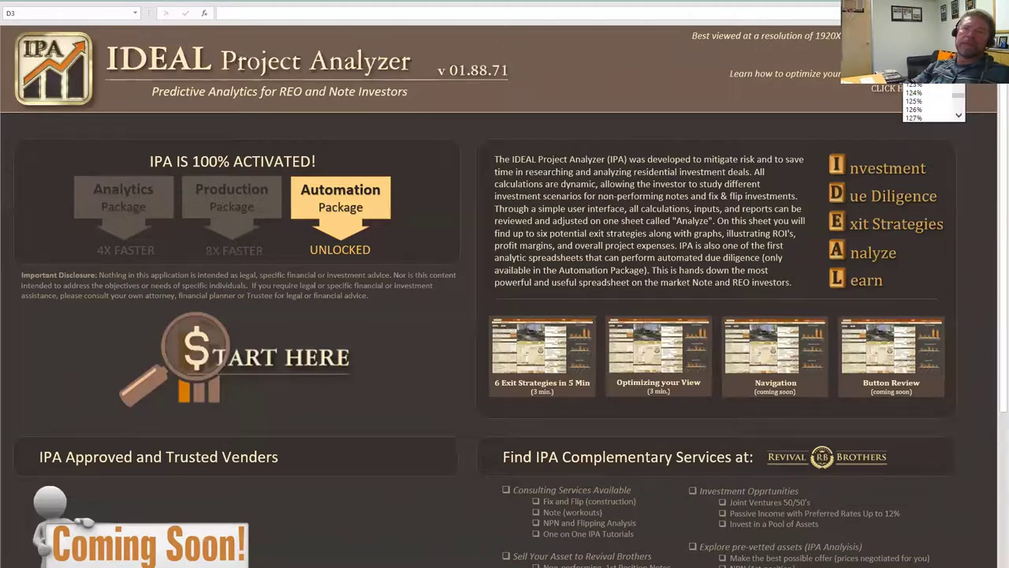
{"action": "left_click", "coordinate": [725, 48]}
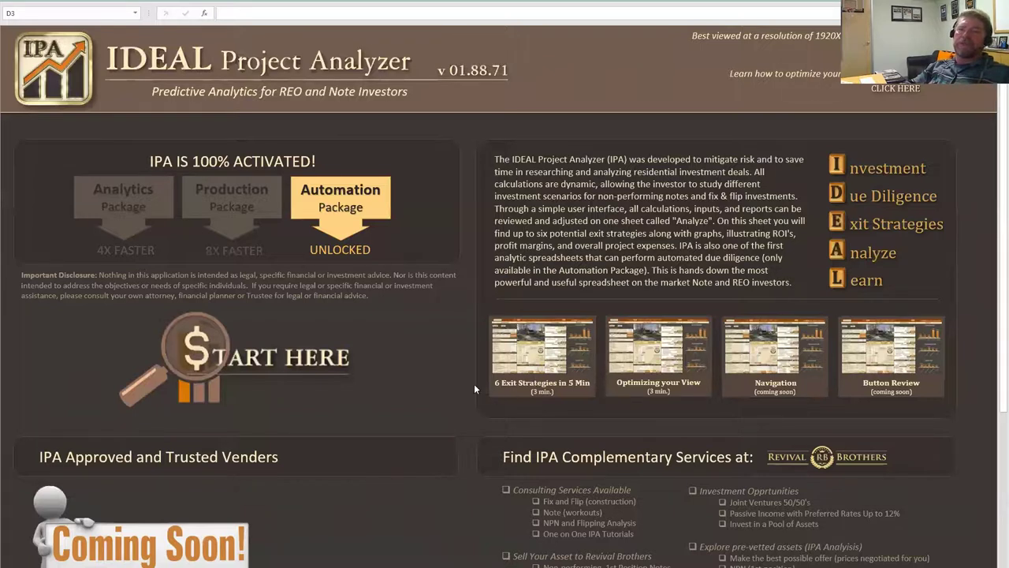
{"action": "scroll", "coordinate": [416, 362], "scroll_direction": "down", "scroll_amount": 3}
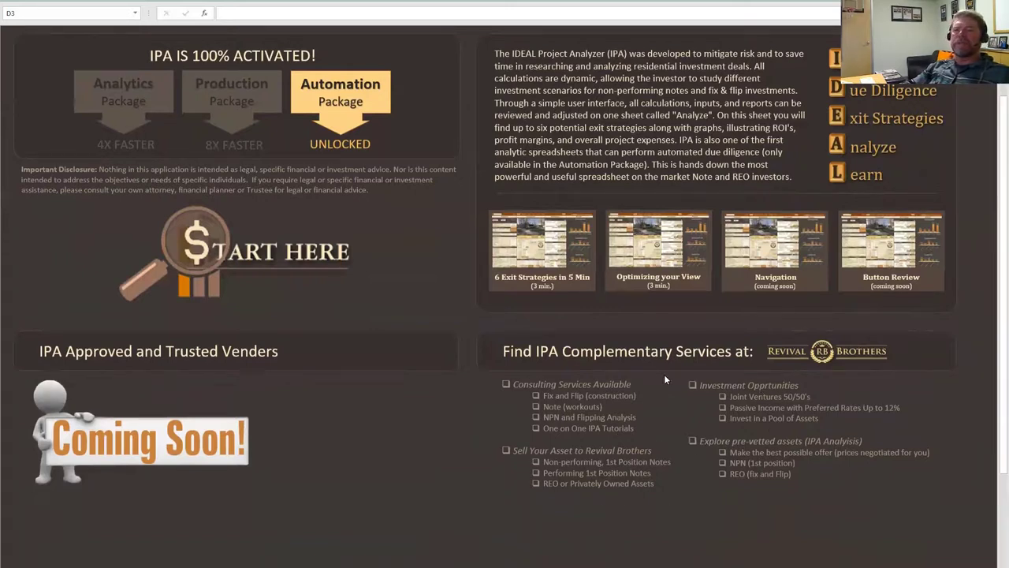
{"action": "scroll", "coordinate": [665, 379], "scroll_direction": "up", "scroll_amount": 1}
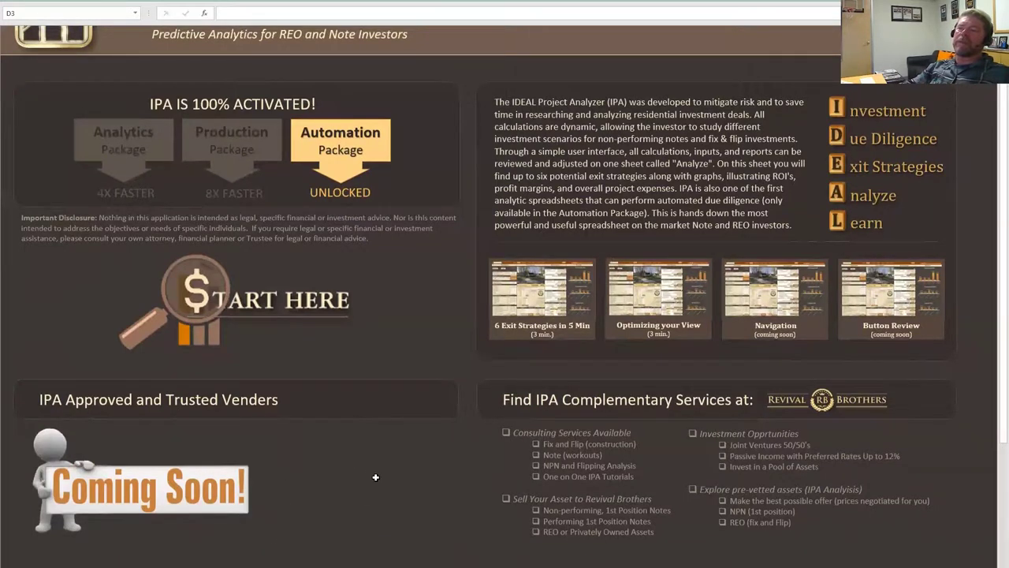
{"action": "scroll", "coordinate": [350, 479], "scroll_direction": "up", "scroll_amount": 1}
{"action": "scroll", "coordinate": [349, 480], "scroll_direction": "up", "scroll_amount": 1}
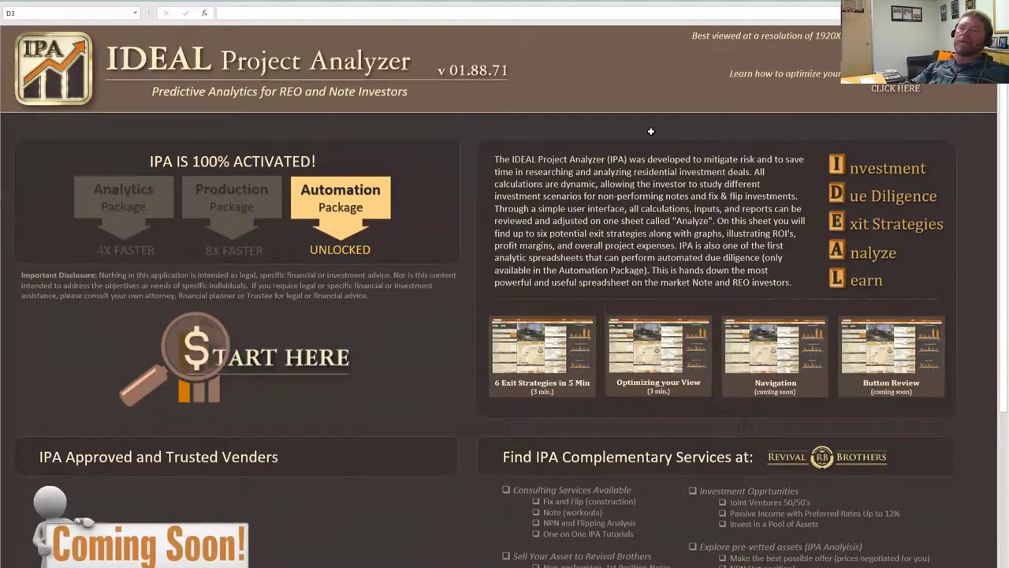
- Go to the input sheet and enter the street as '123 street 1'
{"action": "left_click", "coordinate": [221, 355]}
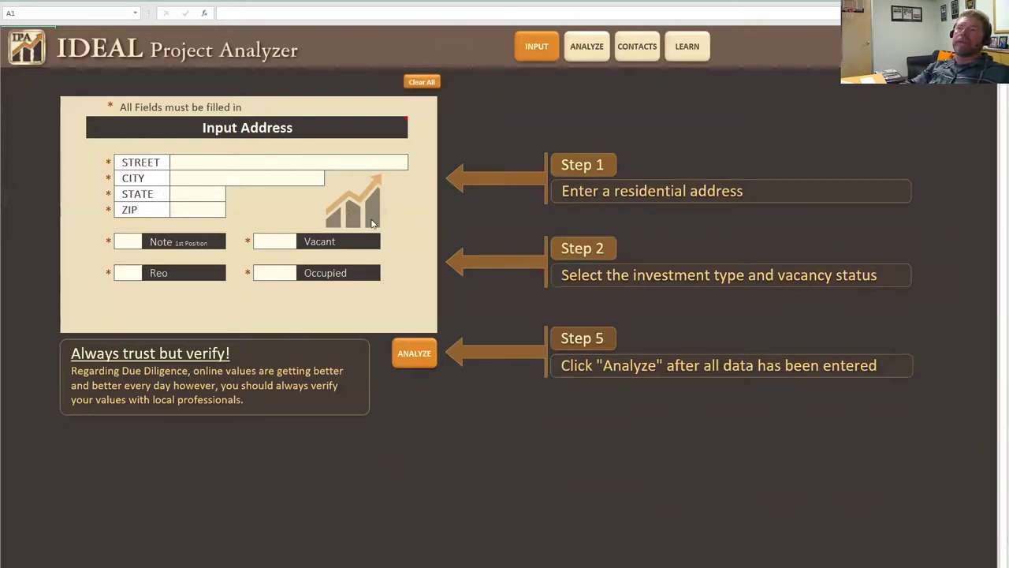
{"action": "left_click", "coordinate": [287, 163]}
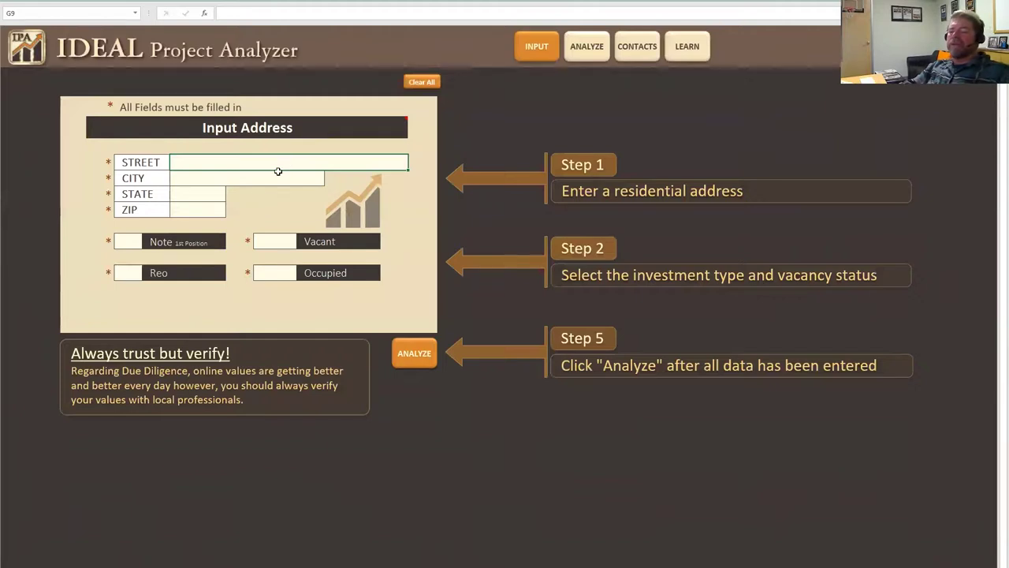
{"action": "type", "text": "123"}
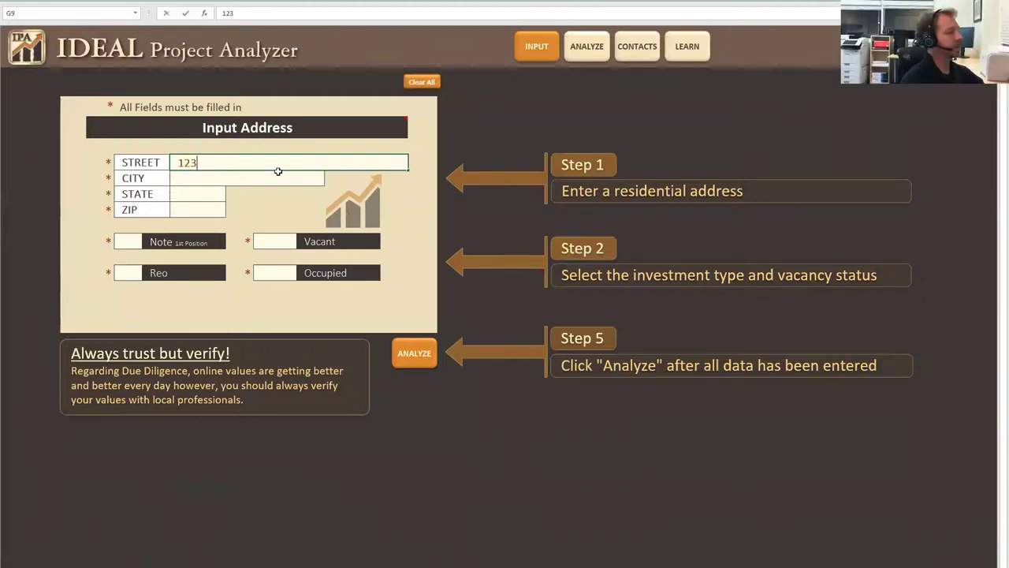
{"action": "type", "text": " street 2"}
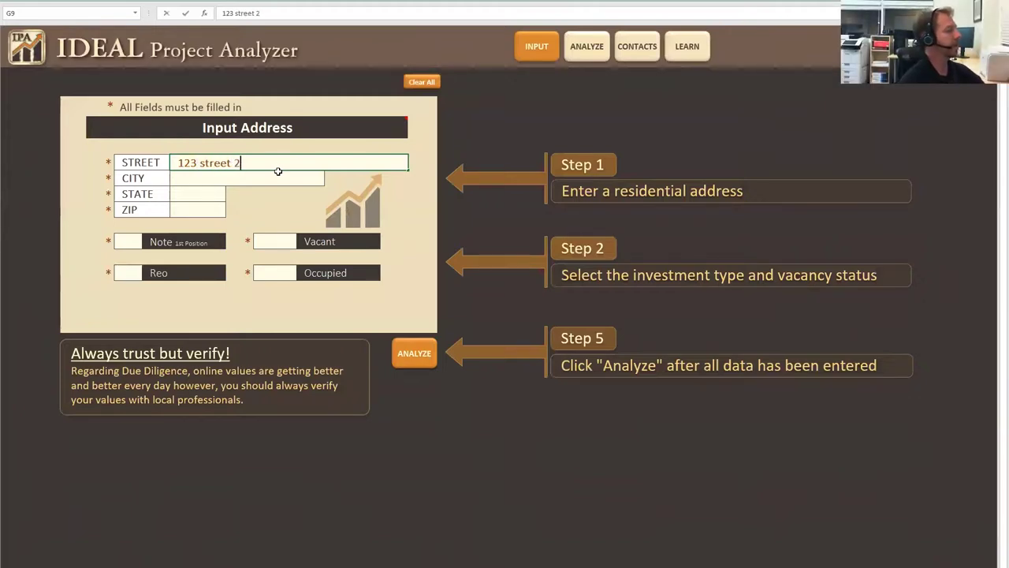
{"action": "key", "text": "BackSpace"}
{"action": "type", "text": "1"}
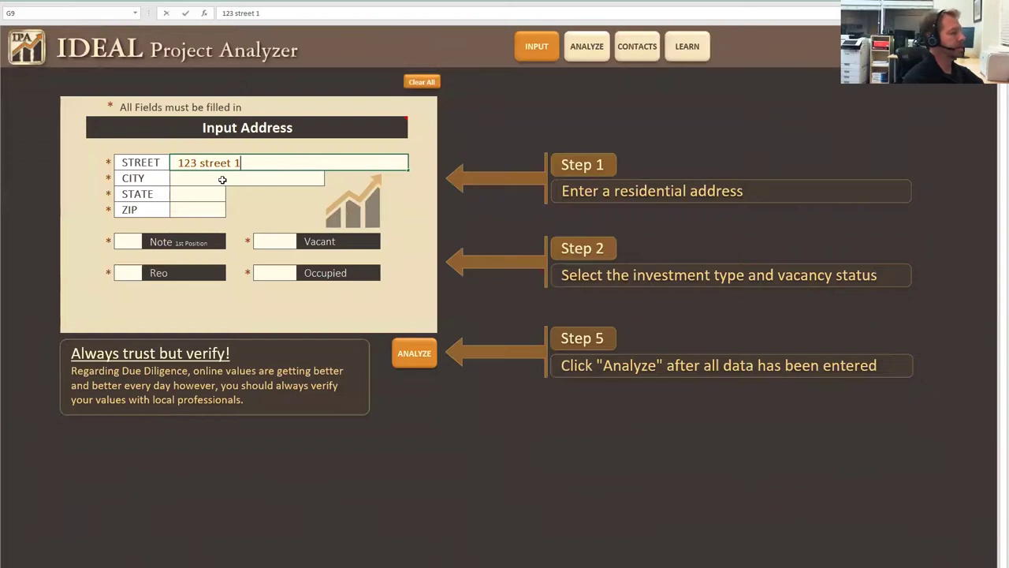
{"action": "left_click", "coordinate": [222, 176]}
- Enter city 'city 1', state 'mi' and ZIP '92654'
{"action": "type", "text": "city"}
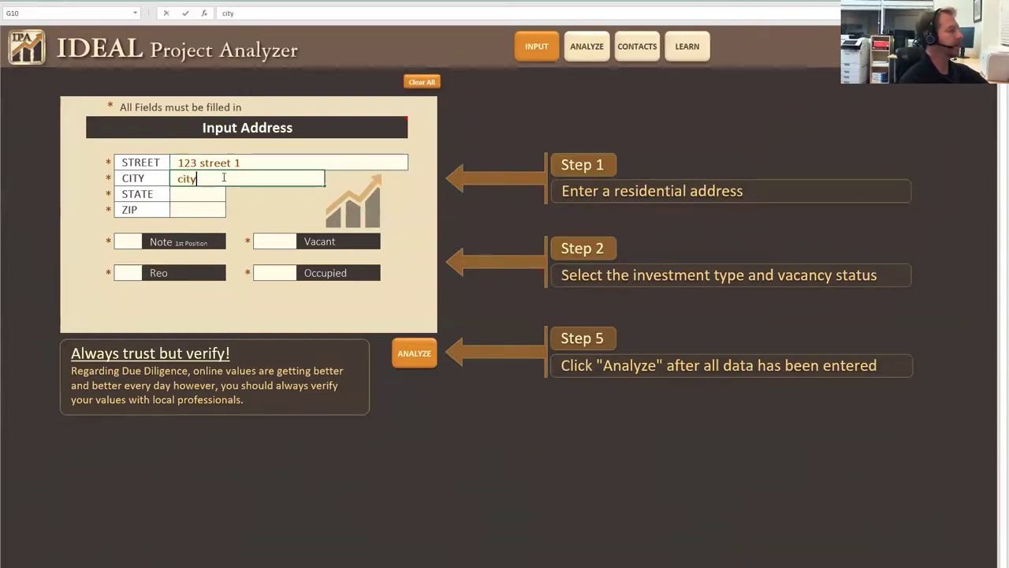
{"action": "type", "text": " 1"}
{"action": "left_click", "coordinate": [187, 196]}
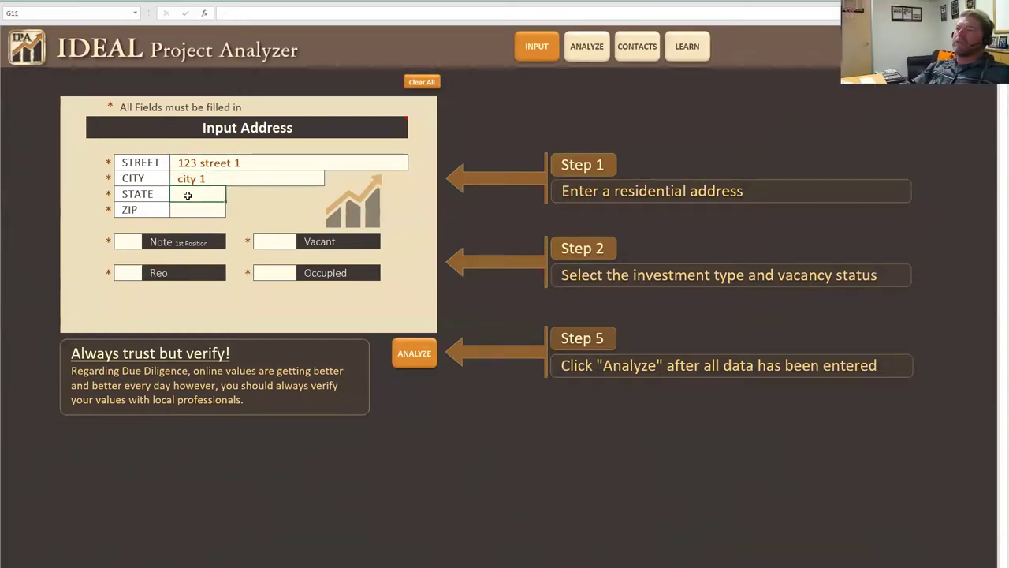
{"action": "type", "text": "mi"}
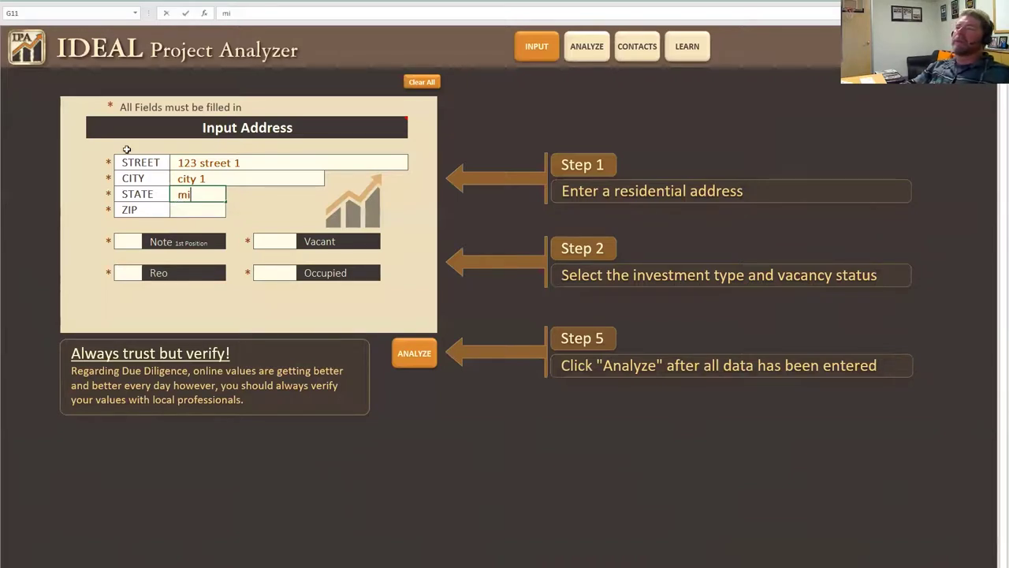
{"action": "left_click", "coordinate": [193, 214]}
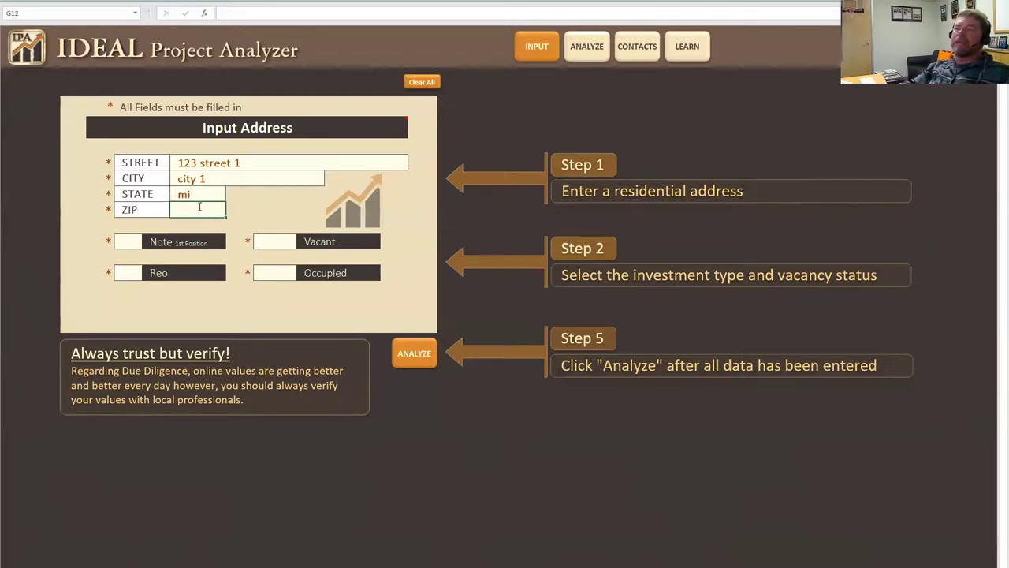
{"action": "type", "text": "92"}
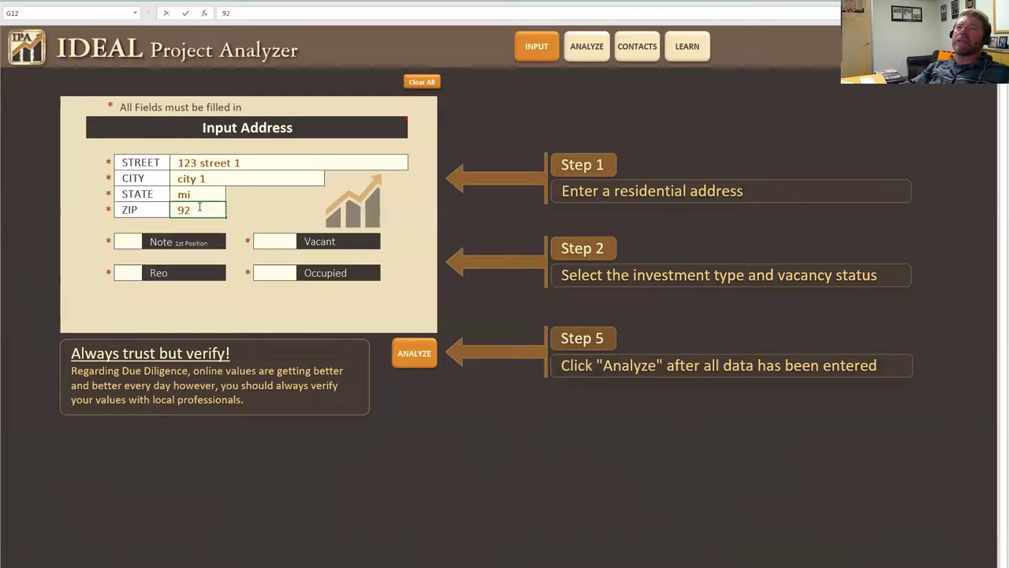
{"action": "type", "text": "654"}
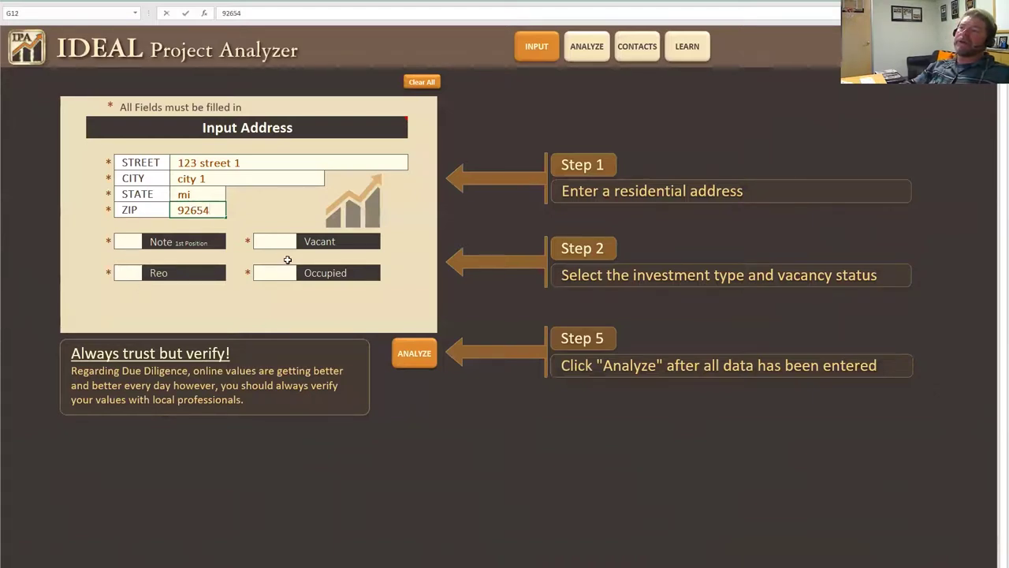
- Set the property type to REO and Occupied, unticking Note, then run ANALYZE
{"action": "left_click", "coordinate": [129, 242]}
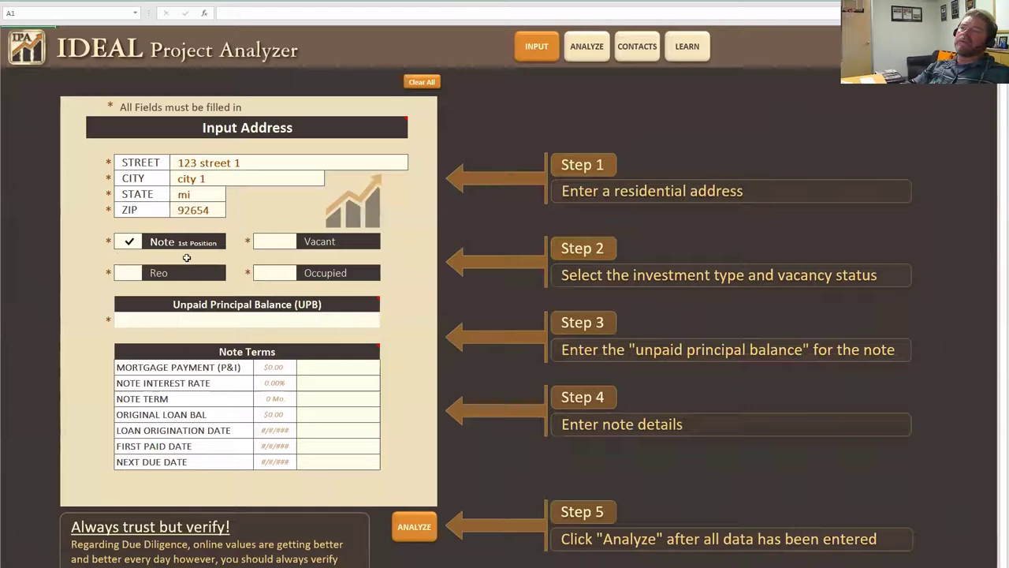
{"action": "left_click", "coordinate": [164, 315]}
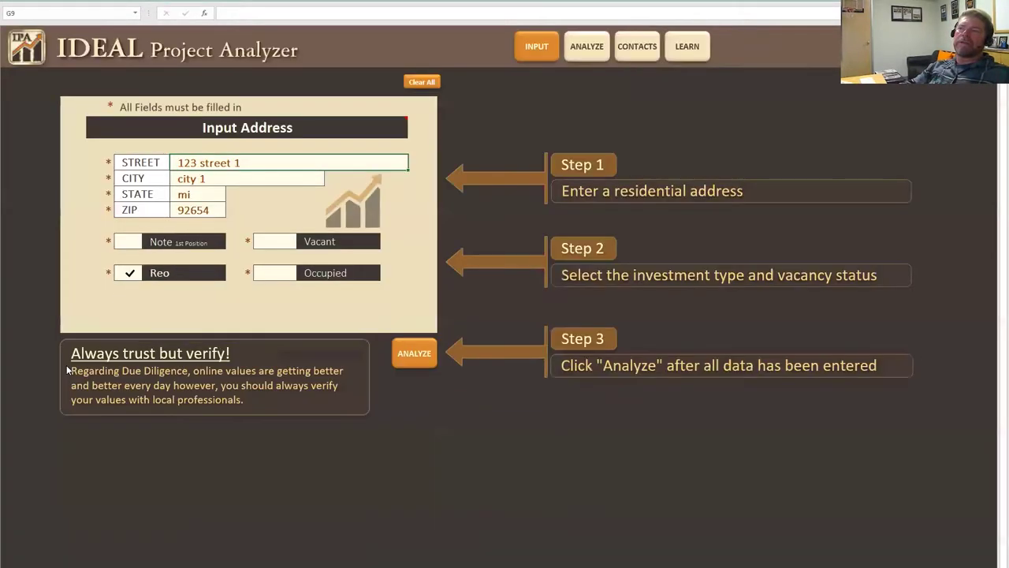
{"action": "left_click", "coordinate": [282, 272]}
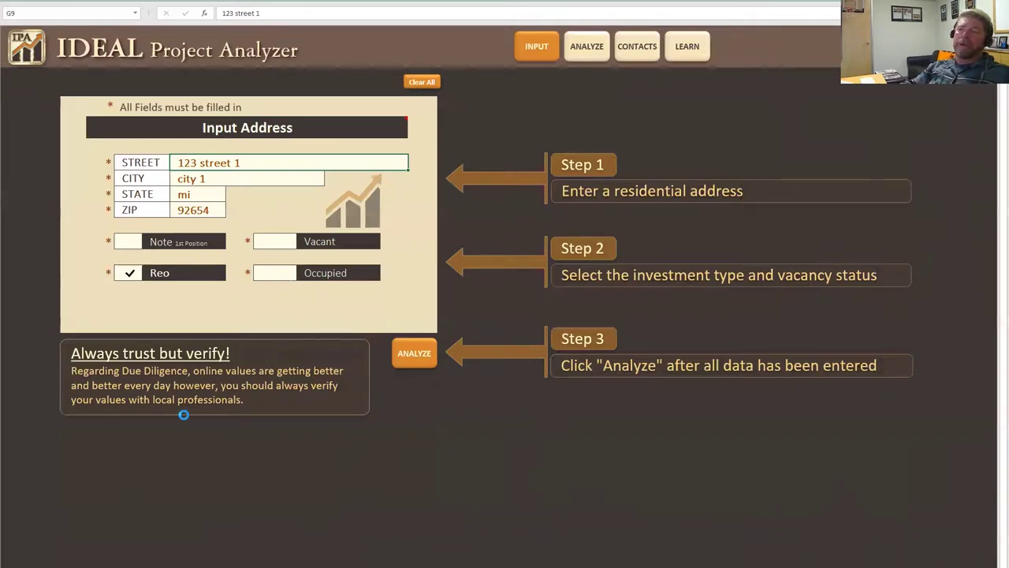
{"action": "left_click", "coordinate": [420, 356]}
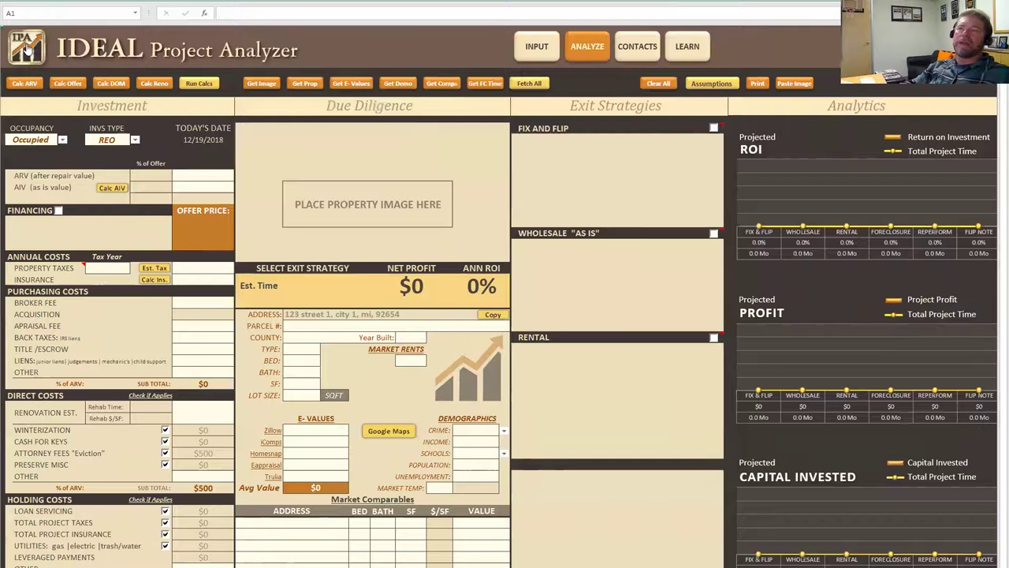
{"action": "left_click", "coordinate": [26, 49]}
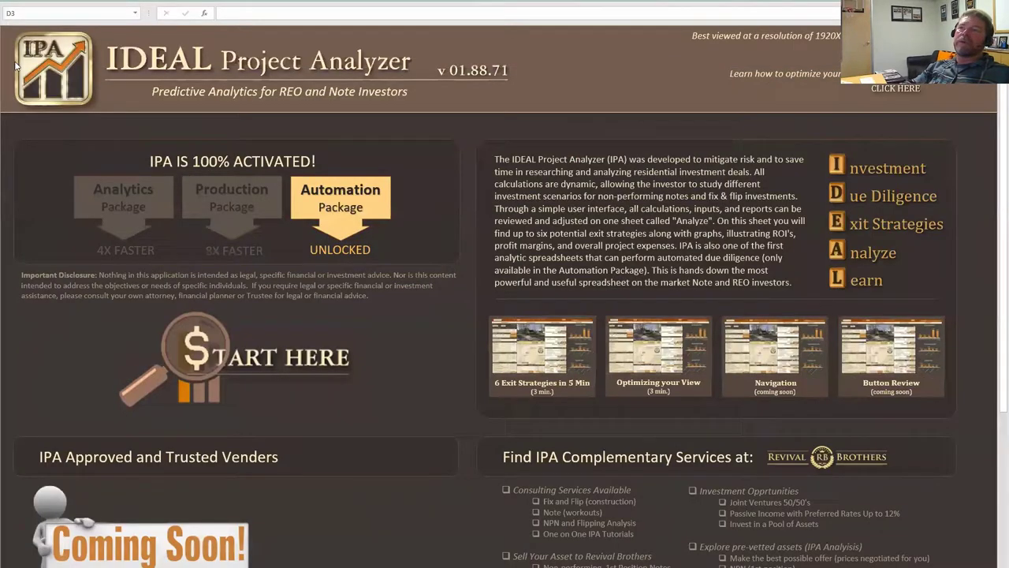
{"action": "left_click", "coordinate": [269, 359]}
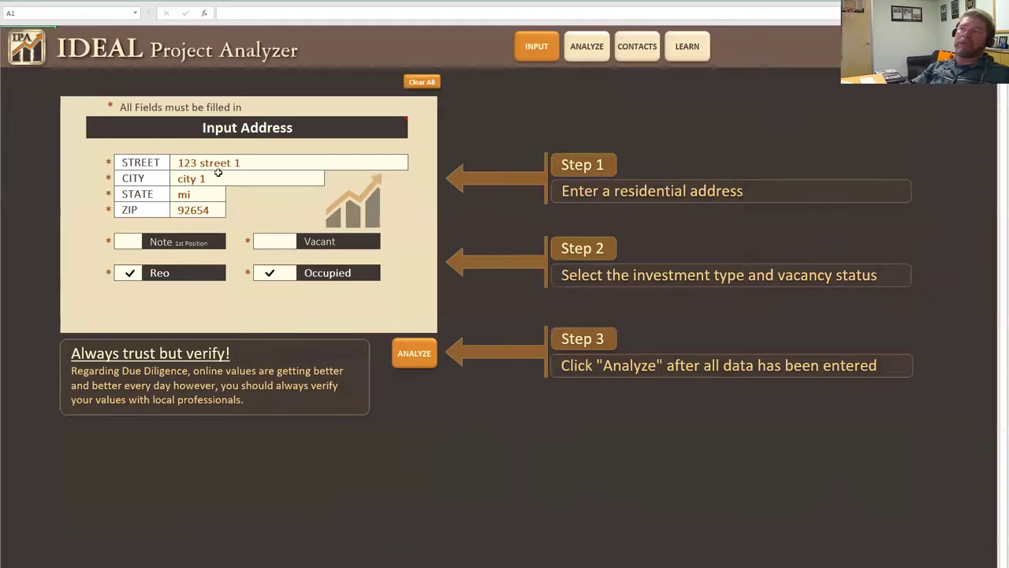
{"action": "left_click", "coordinate": [593, 47]}
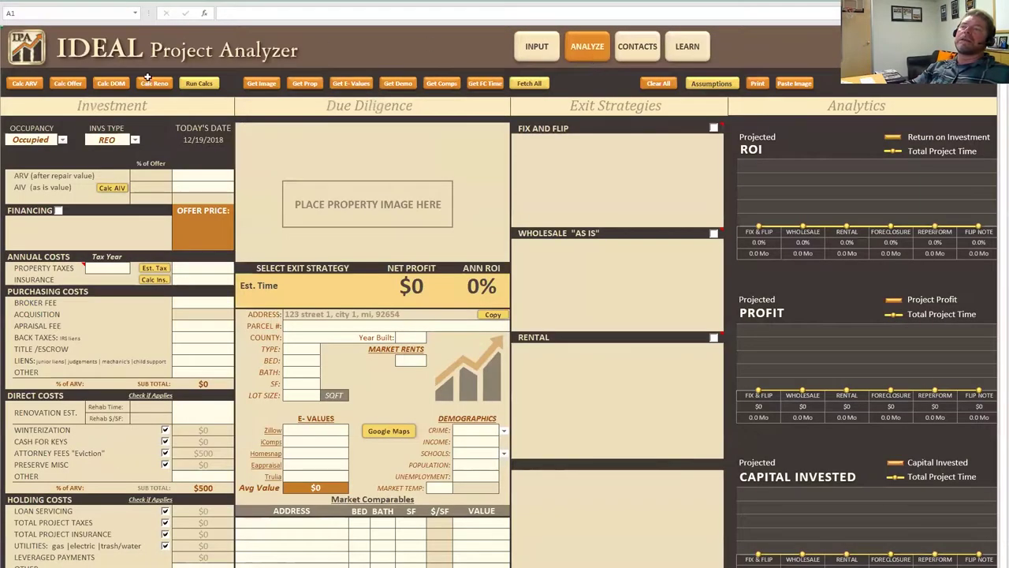
- Switch to the CONTACTS sheet and select the Contact name field
{"action": "left_click", "coordinate": [640, 47]}
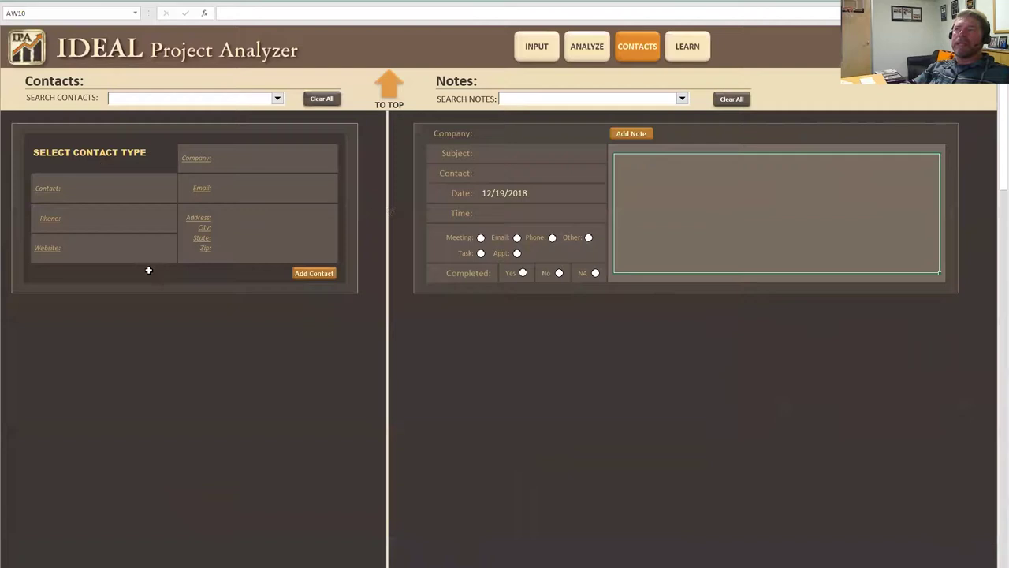
{"action": "left_click", "coordinate": [116, 189]}
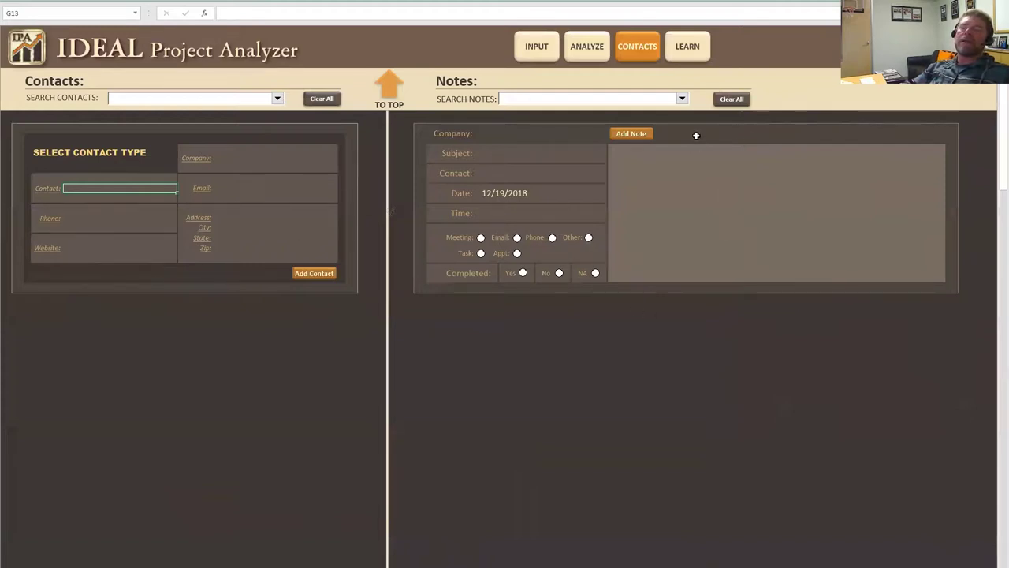
- Browse the LEARN glossary of terms, then return to the Analyze sheet
{"action": "left_click", "coordinate": [682, 46]}
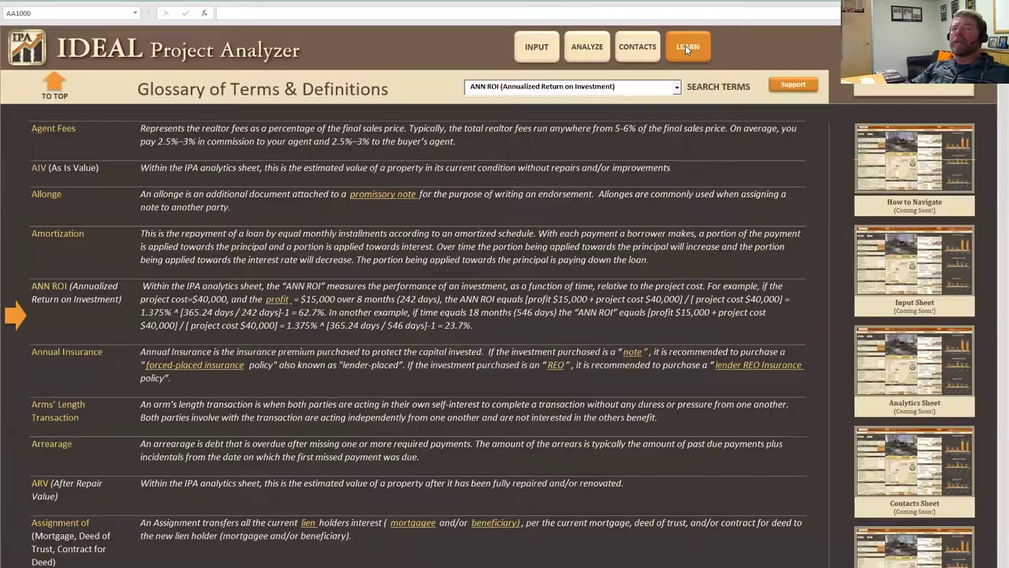
{"action": "scroll", "coordinate": [369, 255], "scroll_direction": "down", "scroll_amount": 5}
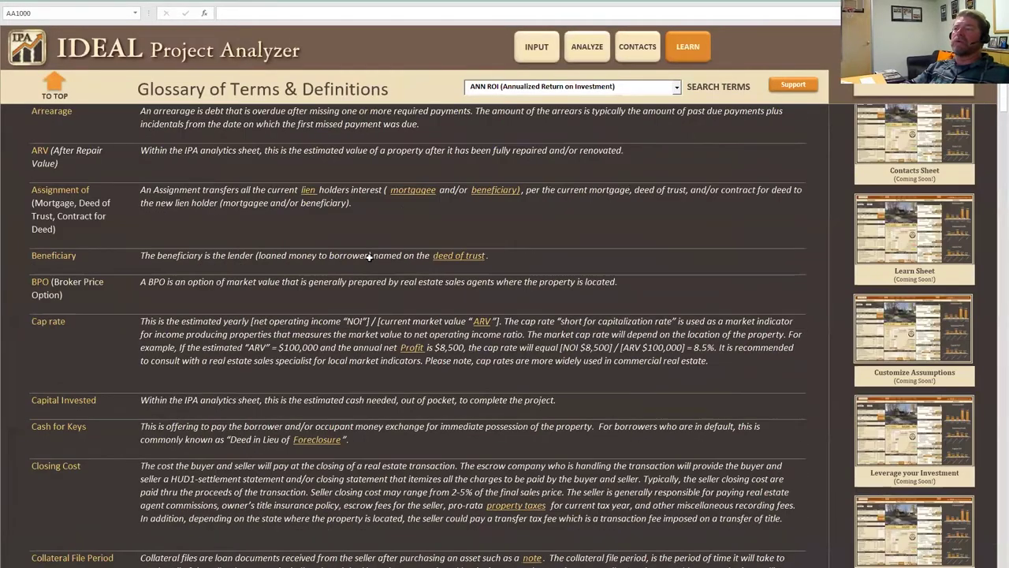
{"action": "scroll", "coordinate": [369, 254], "scroll_direction": "down", "scroll_amount": 15}
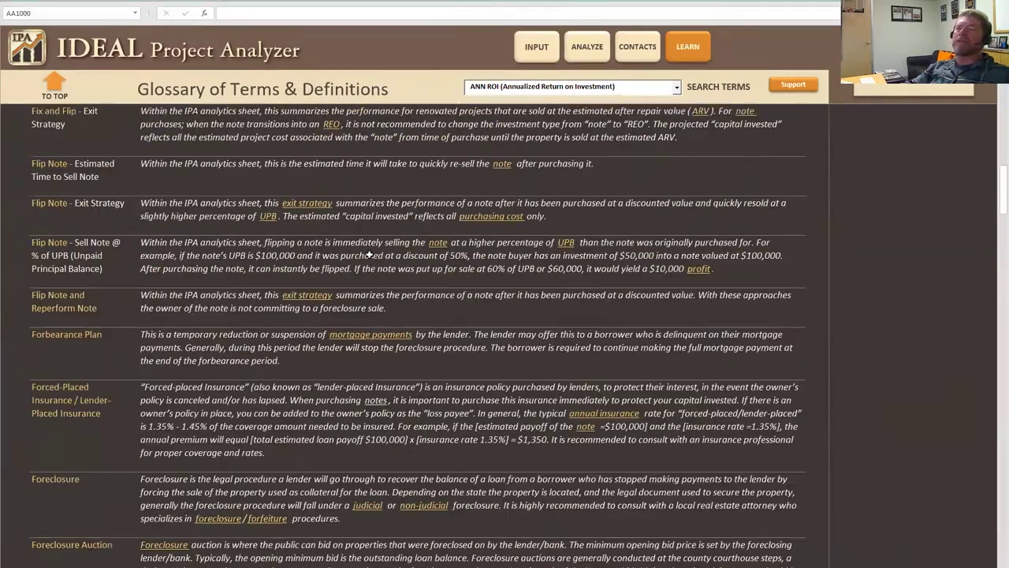
{"action": "scroll", "coordinate": [368, 254], "scroll_direction": "down", "scroll_amount": 10}
{"action": "scroll", "coordinate": [369, 254], "scroll_direction": "up", "scroll_amount": 12}
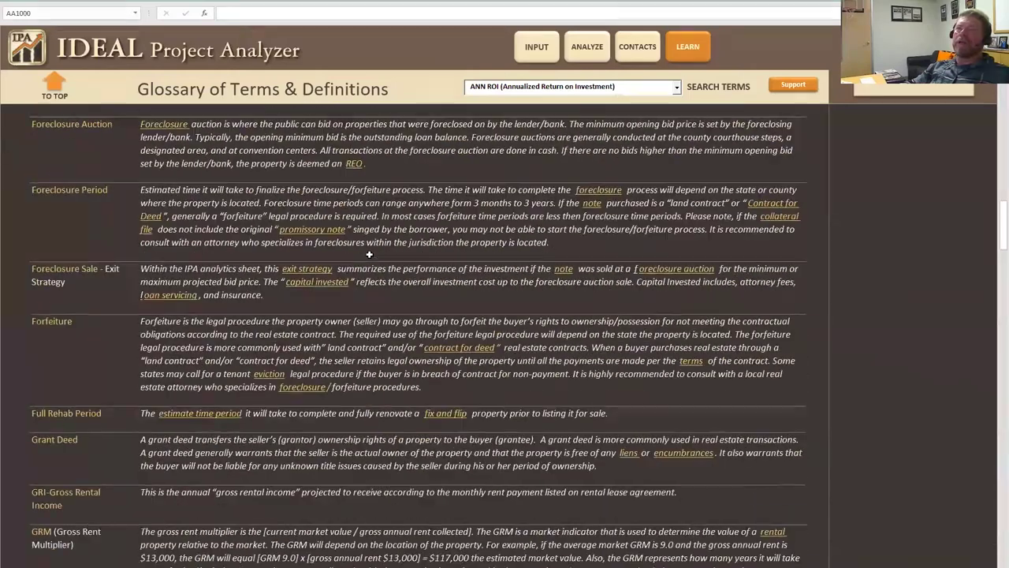
{"action": "scroll", "coordinate": [368, 254], "scroll_direction": "up", "scroll_amount": 10}
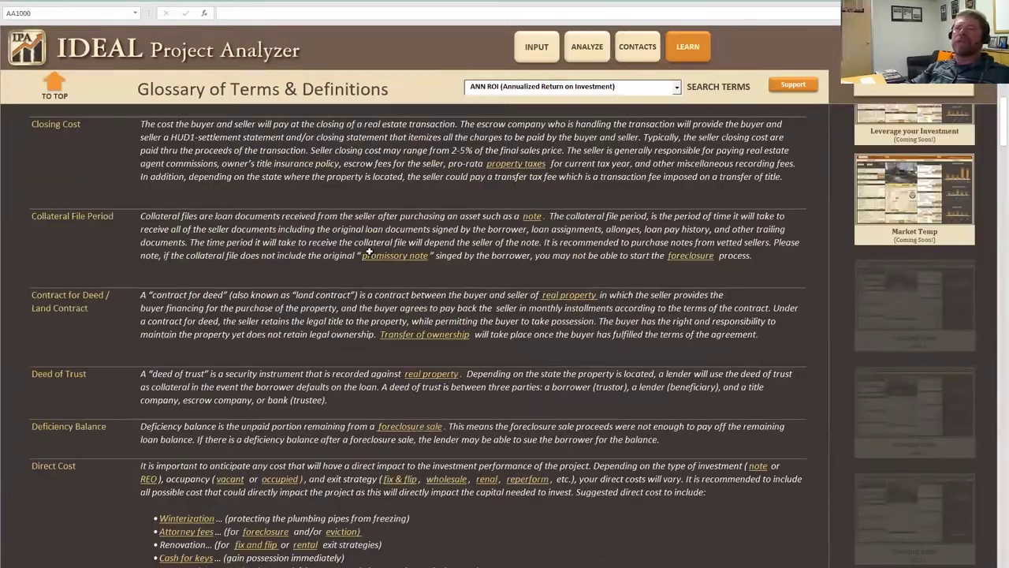
{"action": "scroll", "coordinate": [170, 215], "scroll_direction": "up", "scroll_amount": 15}
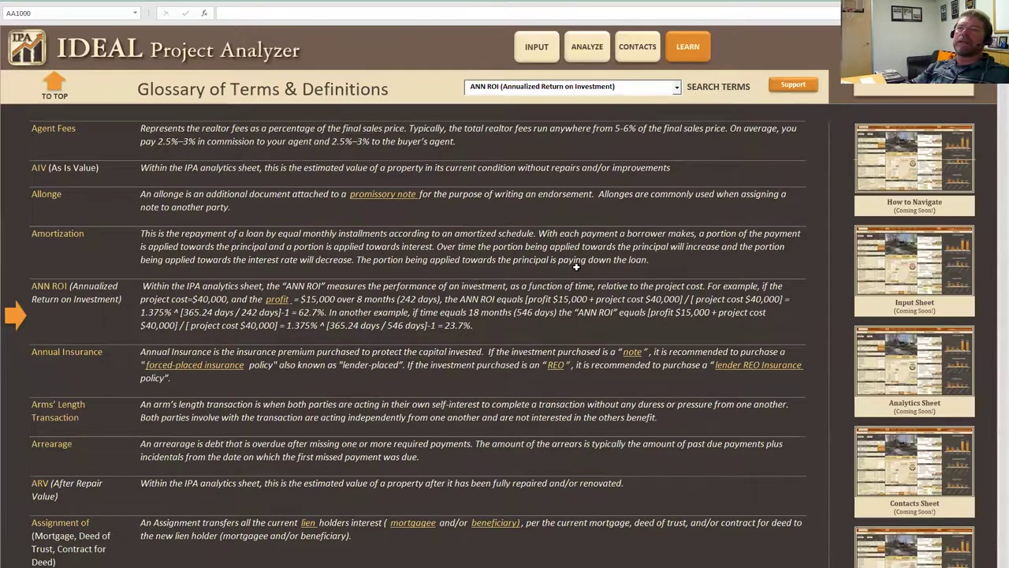
{"action": "left_click", "coordinate": [587, 56]}
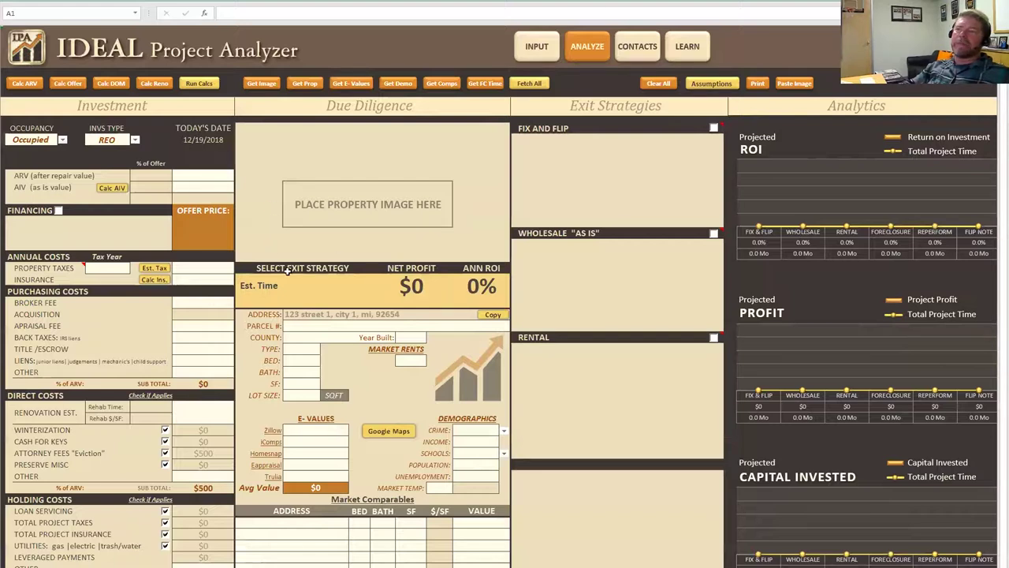
- Return to the INPUT sheet and start editing the STREET cell
{"action": "left_click", "coordinate": [536, 48]}
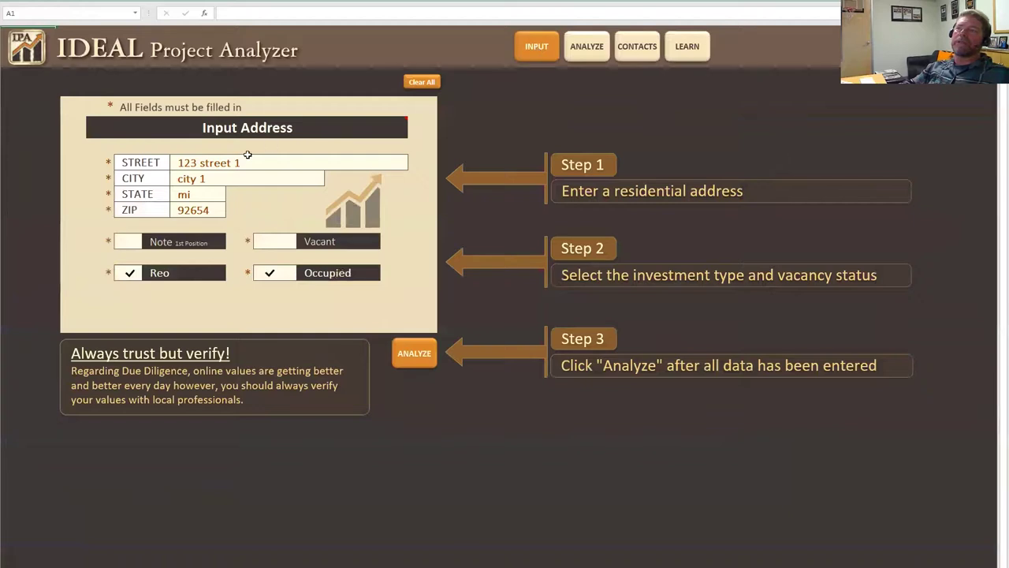
{"action": "double_click", "coordinate": [269, 163]}
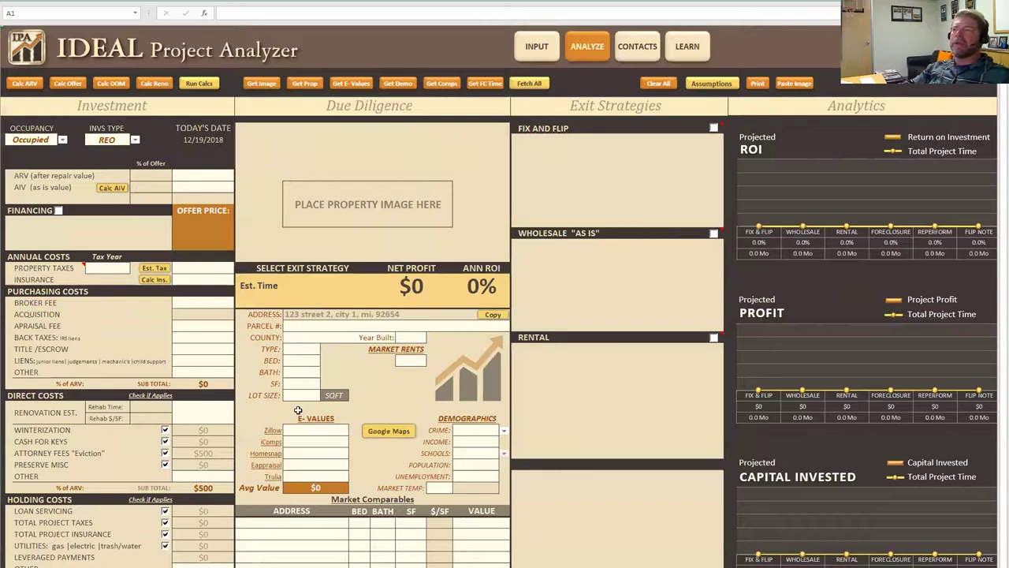
{"action": "scroll", "coordinate": [296, 402], "scroll_direction": "down", "scroll_amount": 1}
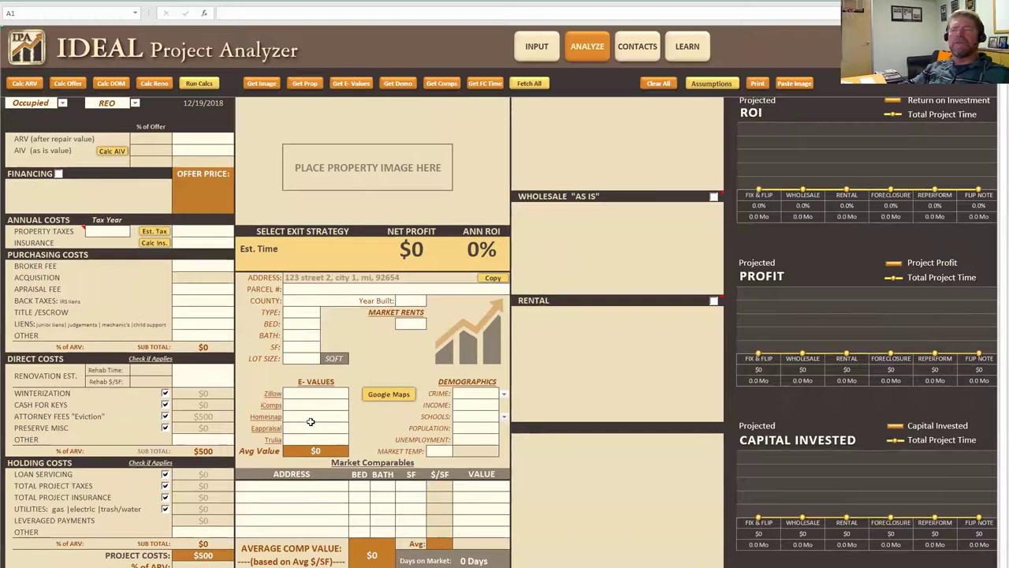
{"action": "scroll", "coordinate": [314, 419], "scroll_direction": "down", "scroll_amount": 2}
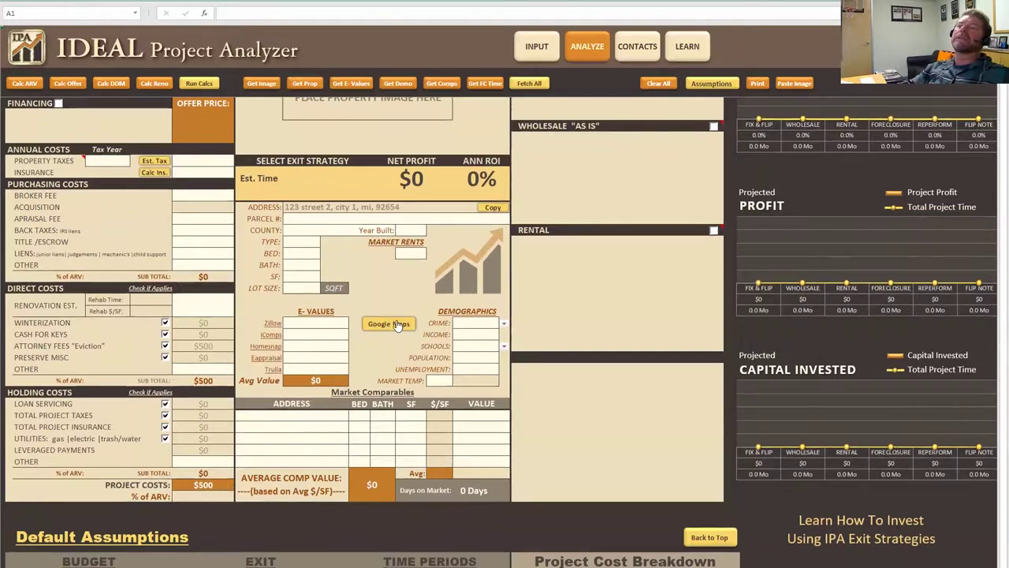
{"action": "scroll", "coordinate": [386, 327], "scroll_direction": "up", "scroll_amount": 3}
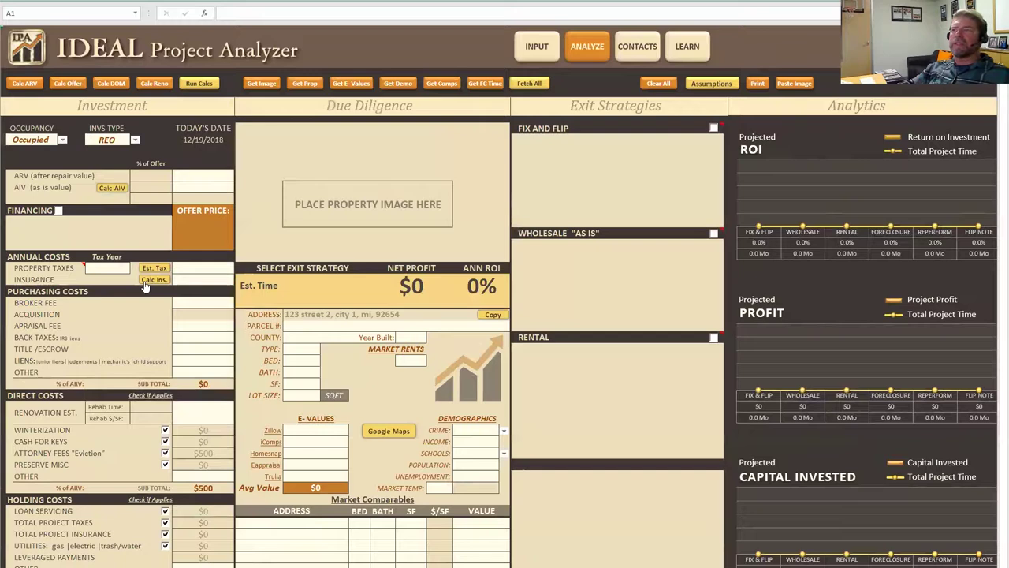
{"action": "scroll", "coordinate": [283, 302], "scroll_direction": "down", "scroll_amount": 10}
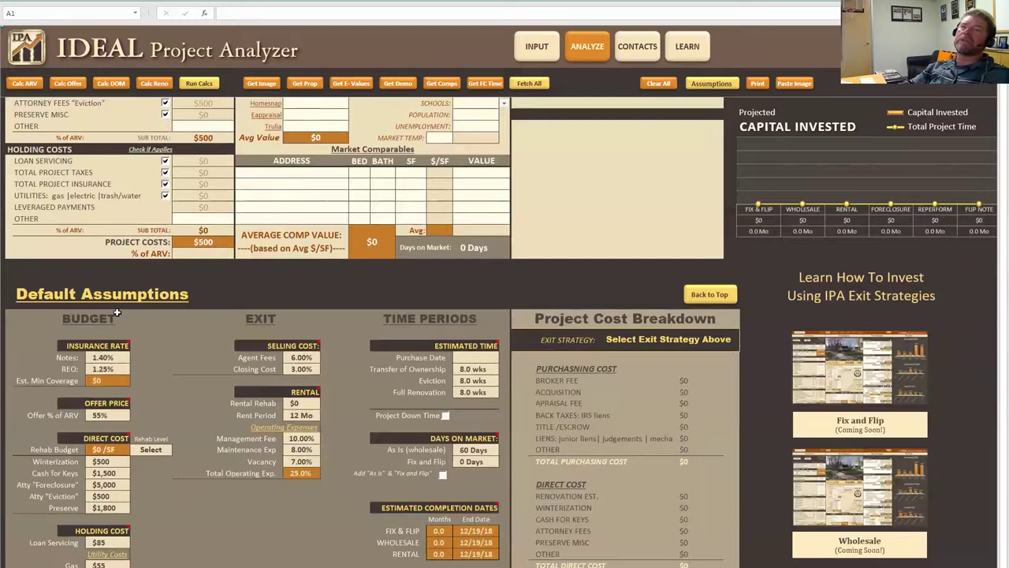
{"action": "scroll", "coordinate": [117, 311], "scroll_direction": "down", "scroll_amount": 1}
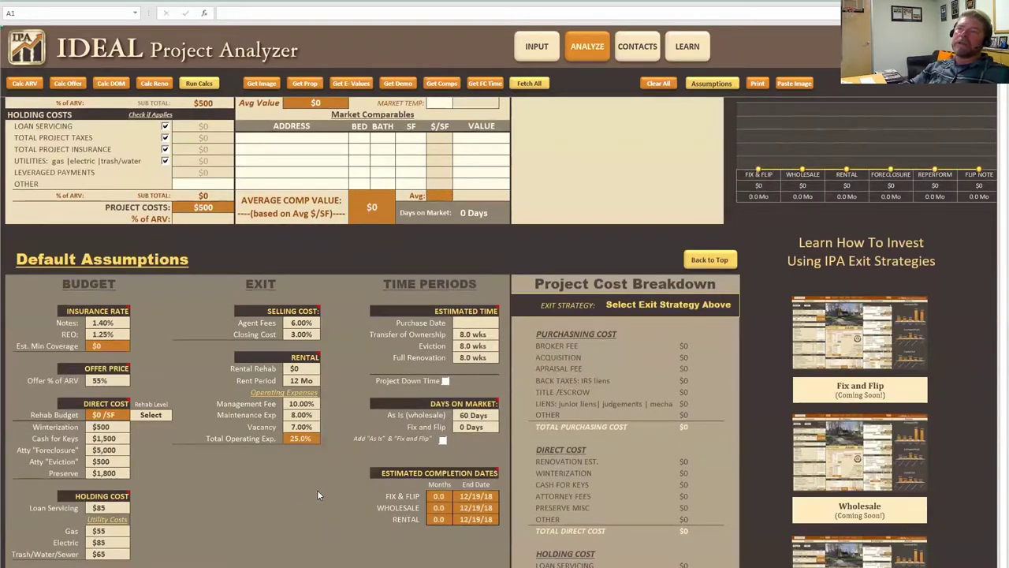
{"action": "scroll", "coordinate": [315, 489], "scroll_direction": "up", "scroll_amount": 10}
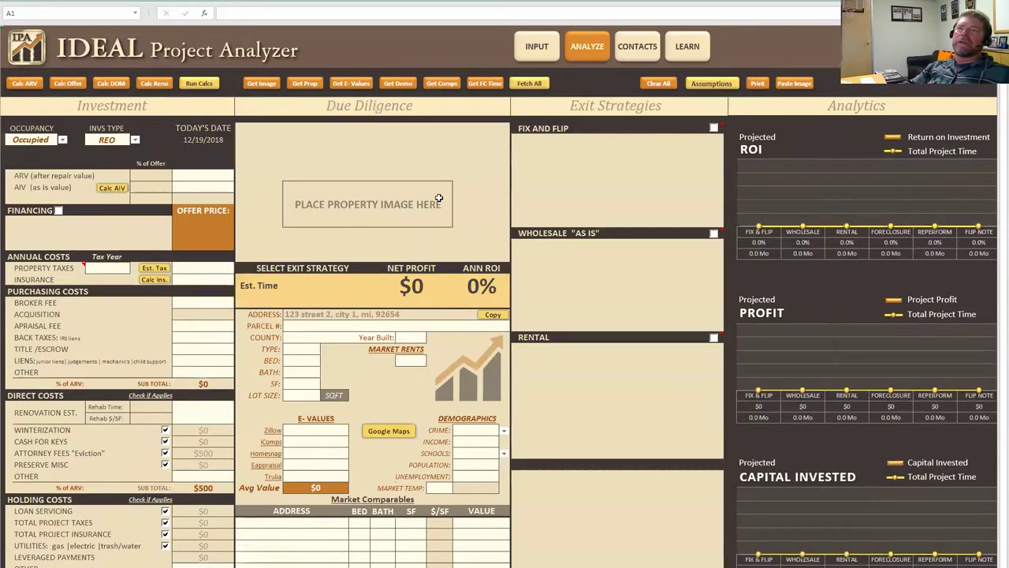
{"action": "left_click", "coordinate": [703, 85]}
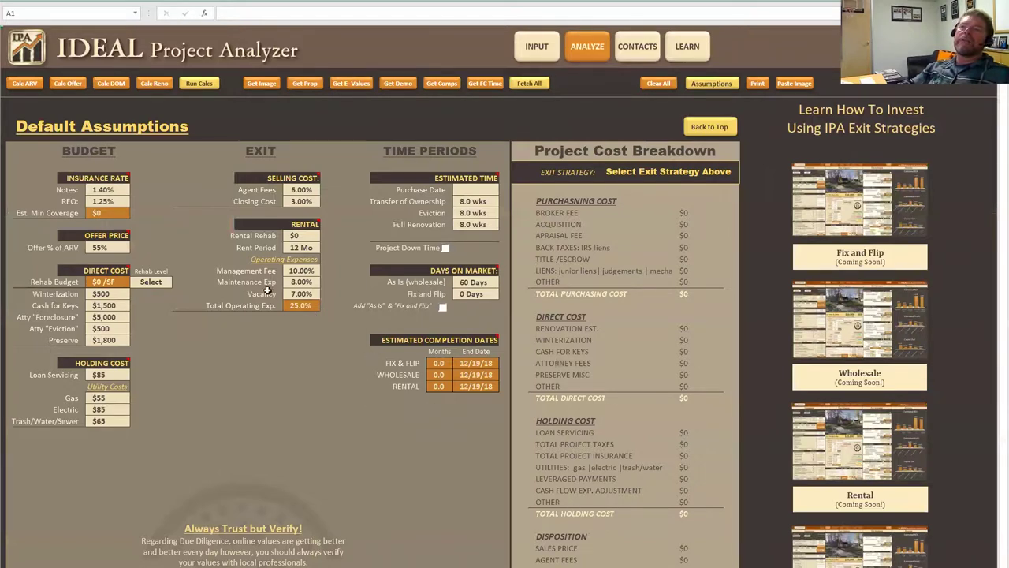
{"action": "left_click", "coordinate": [709, 126]}
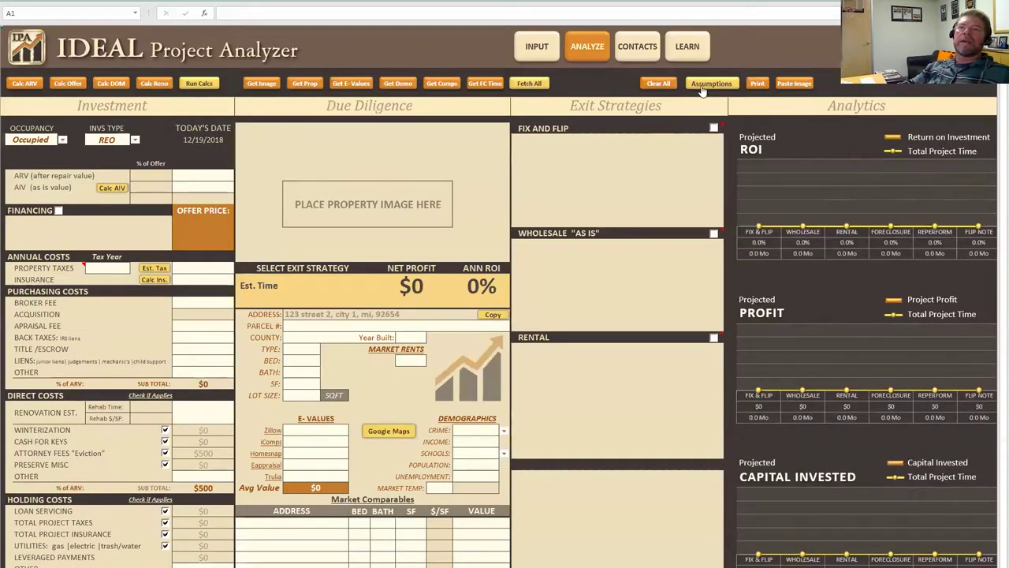
- Print-preview the Investment Analysis sheet with the Canon printer selected
{"action": "left_click", "coordinate": [757, 84]}
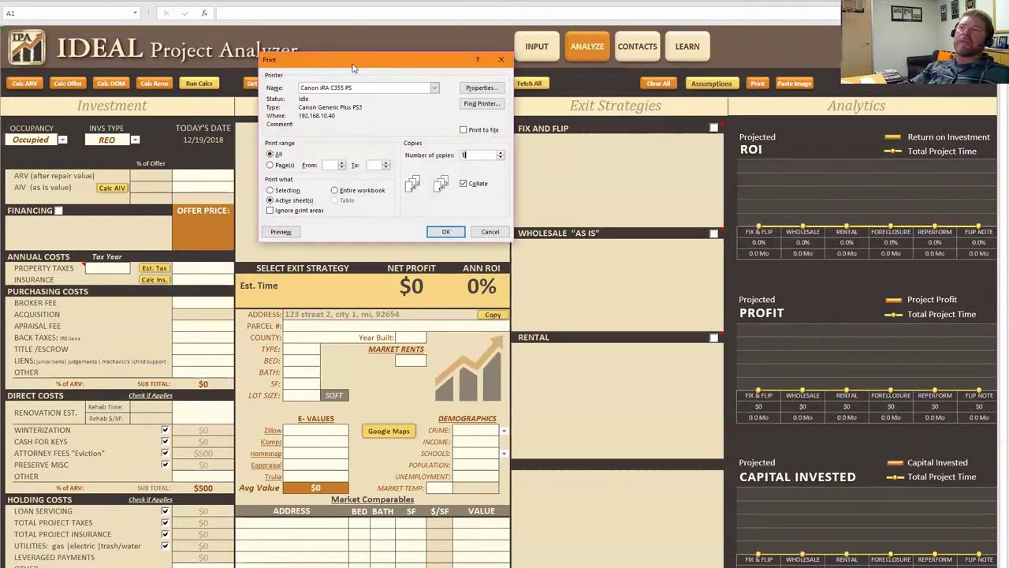
{"action": "left_click_drag", "start_coordinate": [353, 67], "coordinate": [353, 67]}
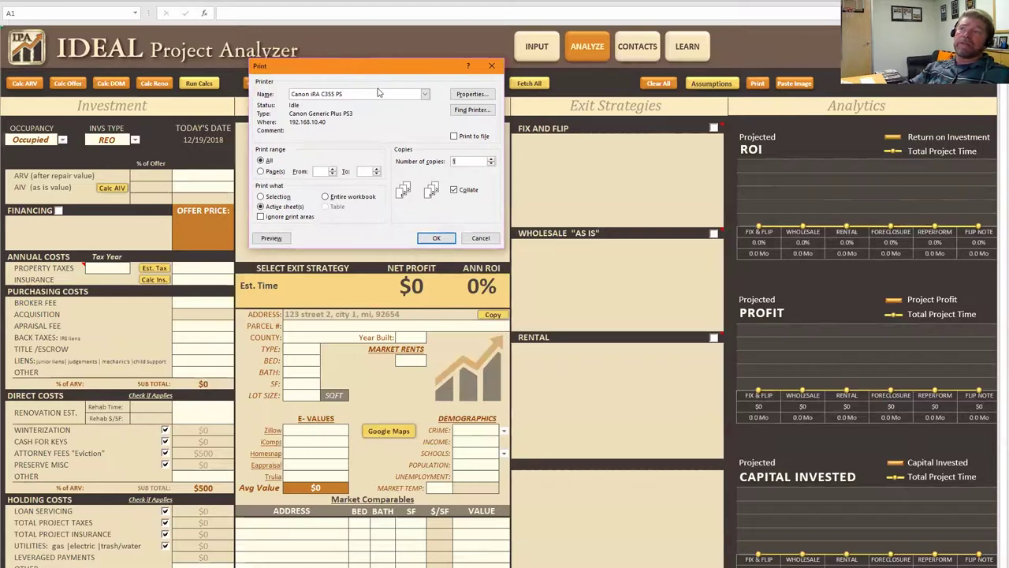
{"action": "left_click", "coordinate": [380, 93]}
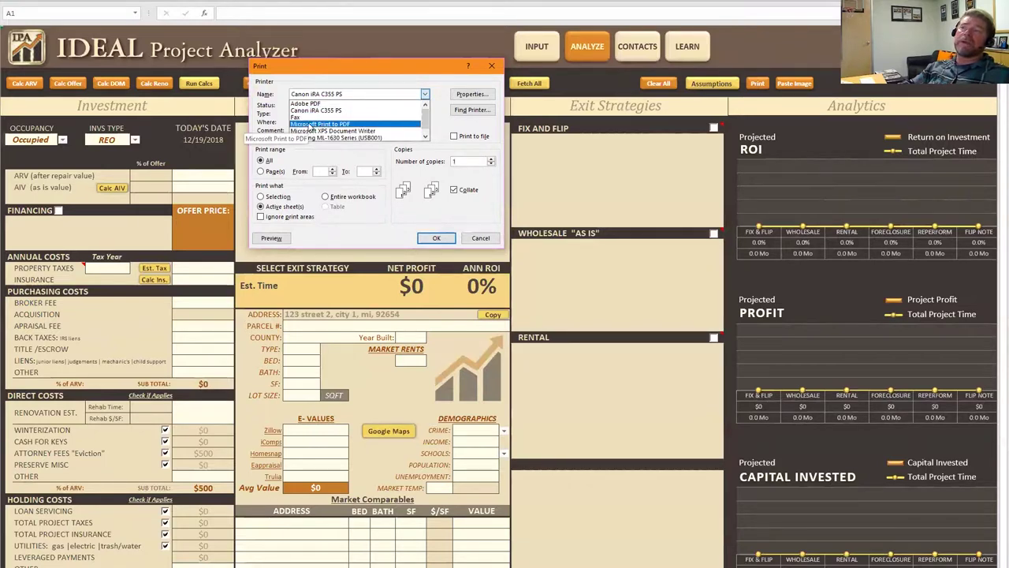
{"action": "left_click", "coordinate": [309, 124]}
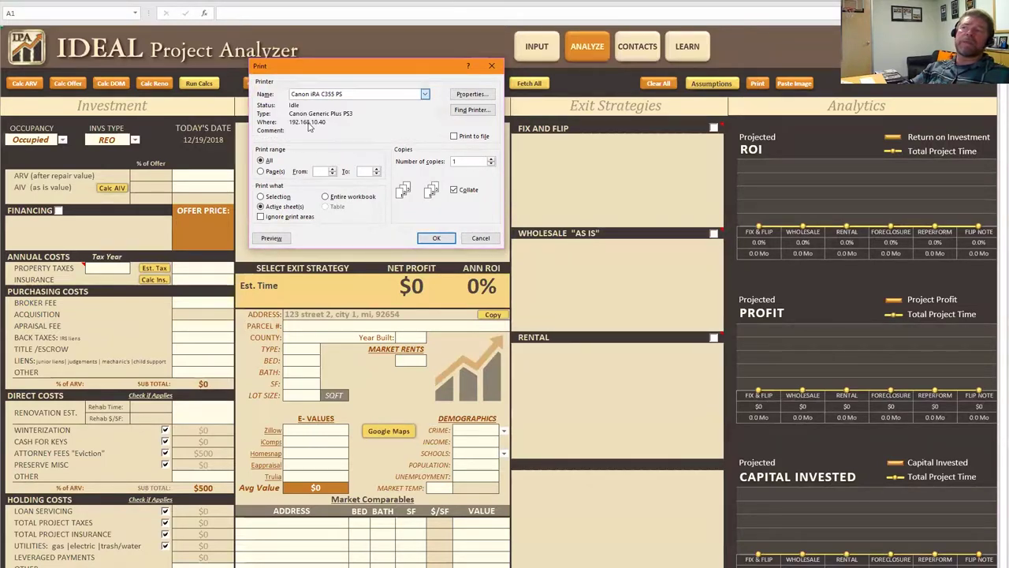
{"action": "left_click", "coordinate": [271, 239]}
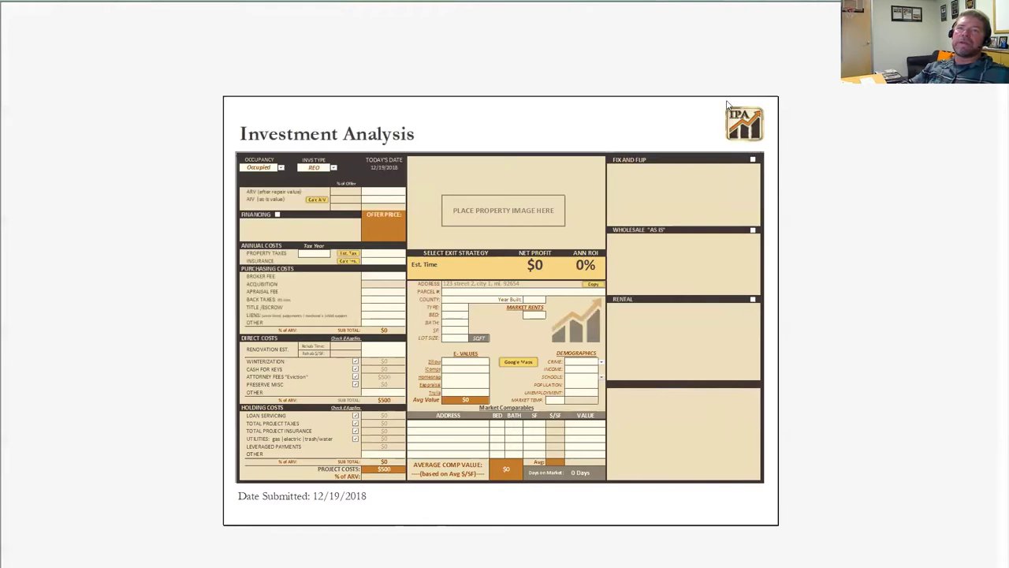
- Close the print preview with Esc, back to the Analyze sheet
{"action": "key", "text": "Escape"}
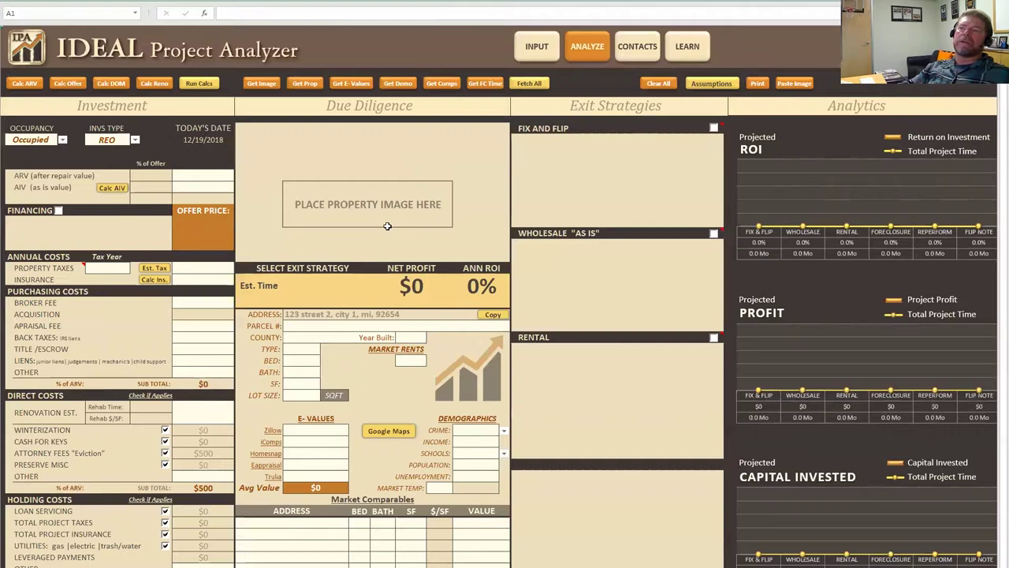
- Scroll down the Analyze sheet toward the Default Assumptions heading
{"action": "scroll", "coordinate": [387, 226], "scroll_direction": "down", "scroll_amount": 2}
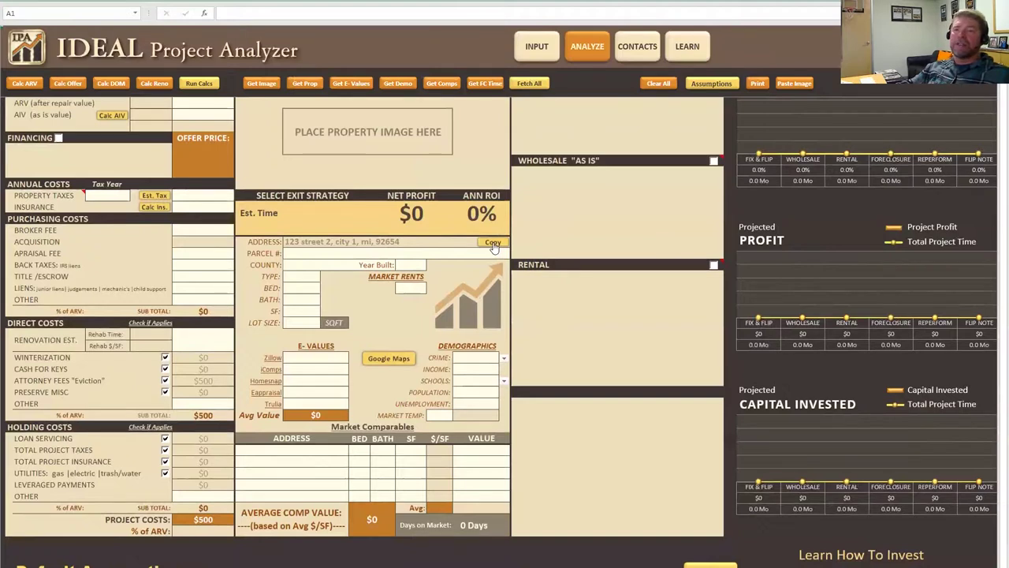
{"action": "scroll", "coordinate": [565, 275], "scroll_direction": "down", "scroll_amount": 5}
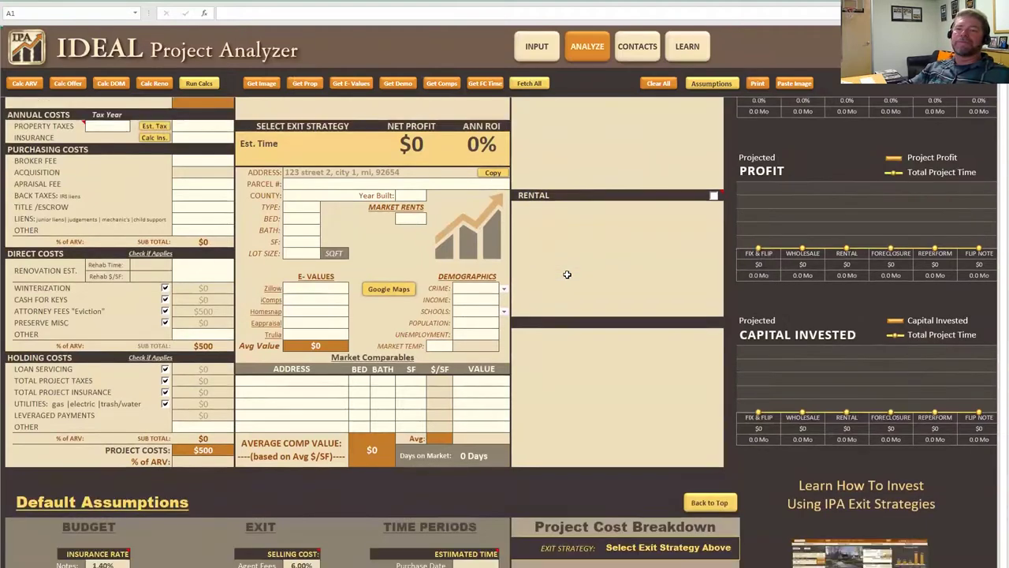
{"action": "scroll", "coordinate": [565, 275], "scroll_direction": "down", "scroll_amount": 3}
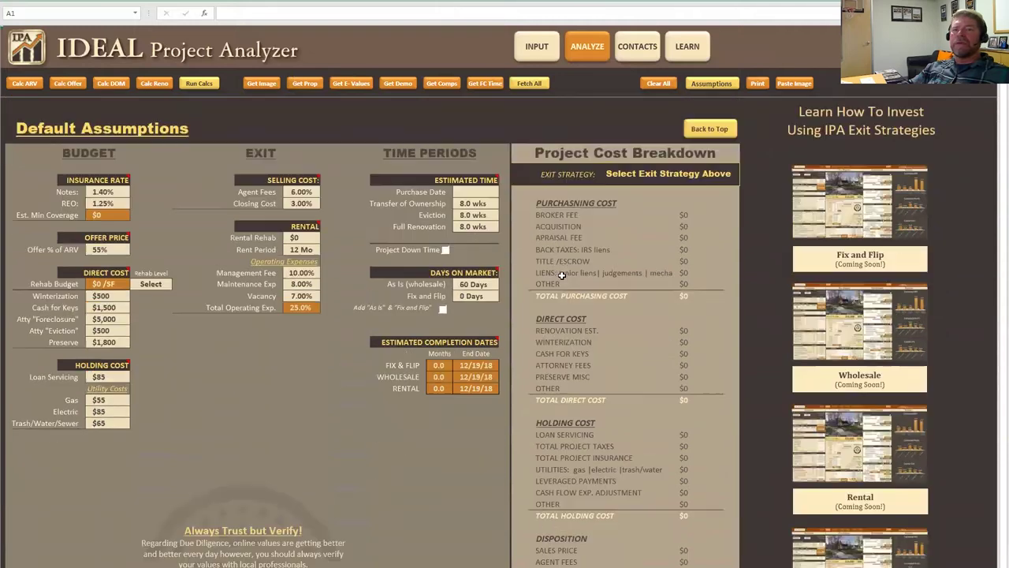
{"action": "scroll", "coordinate": [550, 273], "scroll_direction": "down", "scroll_amount": 2}
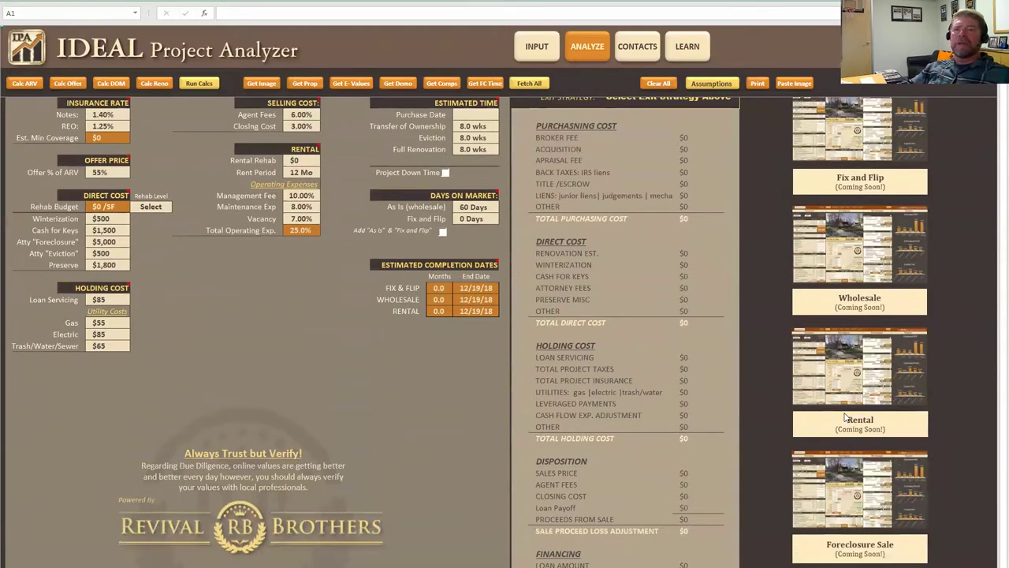
{"action": "scroll", "coordinate": [847, 418], "scroll_direction": "down", "scroll_amount": 2}
{"action": "scroll", "coordinate": [850, 396], "scroll_direction": "up", "scroll_amount": 3}
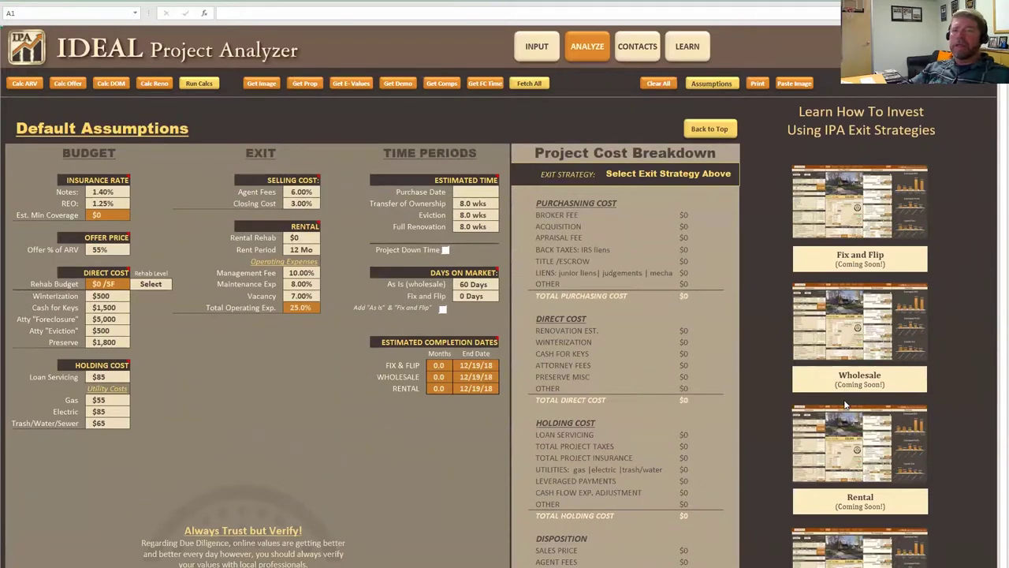
{"action": "scroll", "coordinate": [847, 394], "scroll_direction": "down", "scroll_amount": 5}
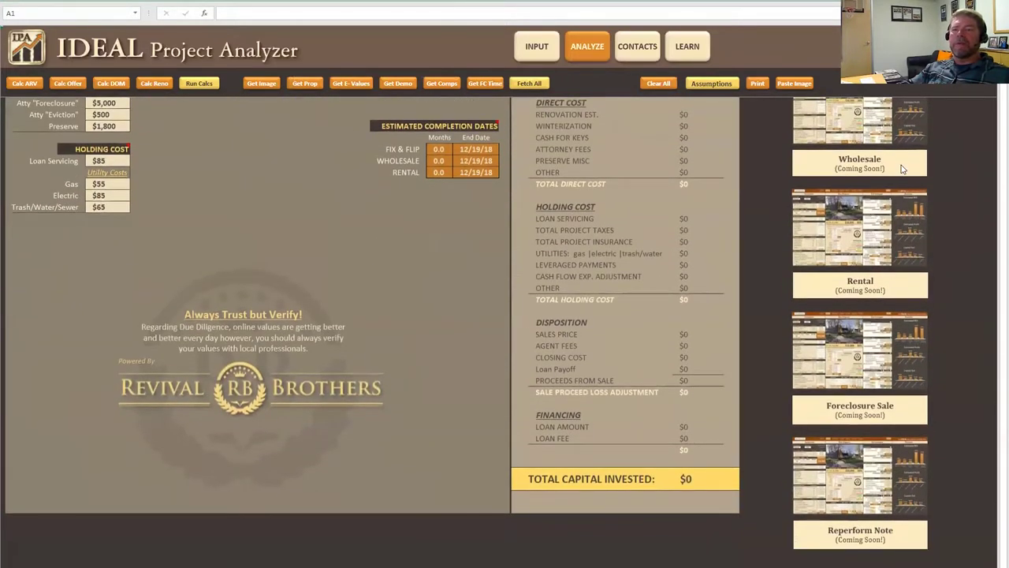
{"action": "scroll", "coordinate": [890, 329], "scroll_direction": "up", "scroll_amount": 12}
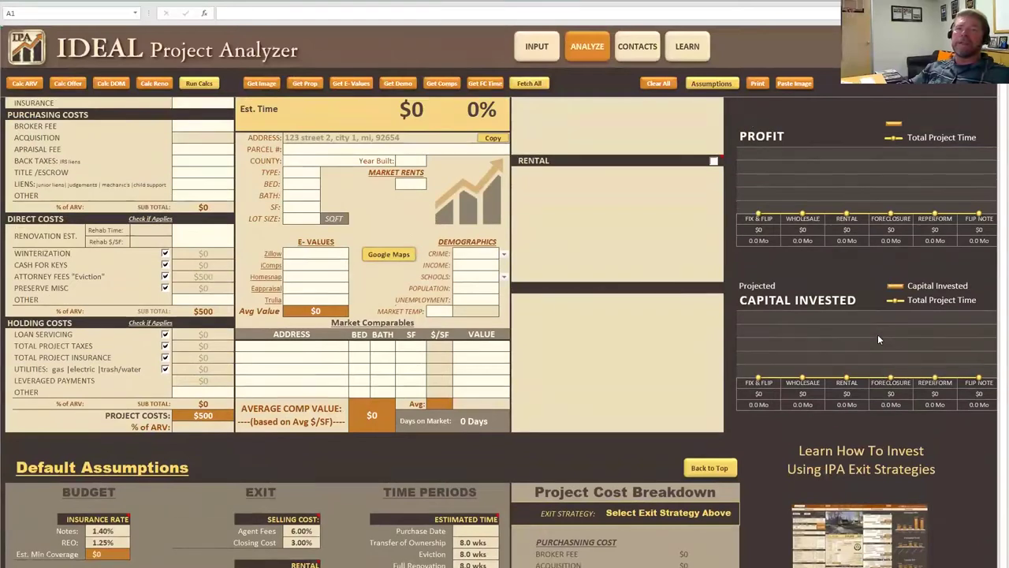
{"action": "scroll", "coordinate": [879, 339], "scroll_direction": "up", "scroll_amount": 4}
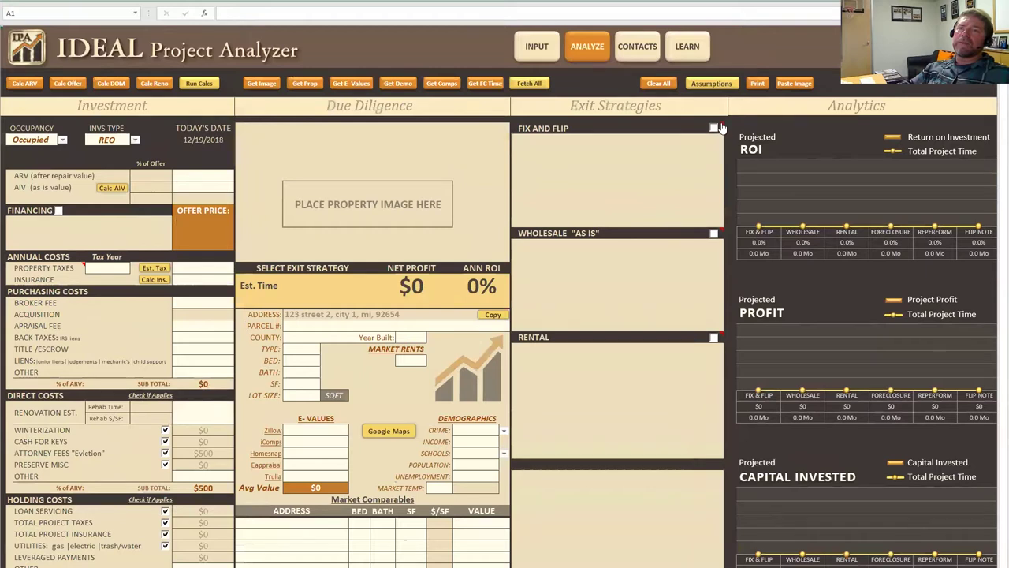
- Read the comments on the exit strategy checkboxes and the Property Taxes cell
{"action": "mouse_move", "coordinate": [720, 234]}
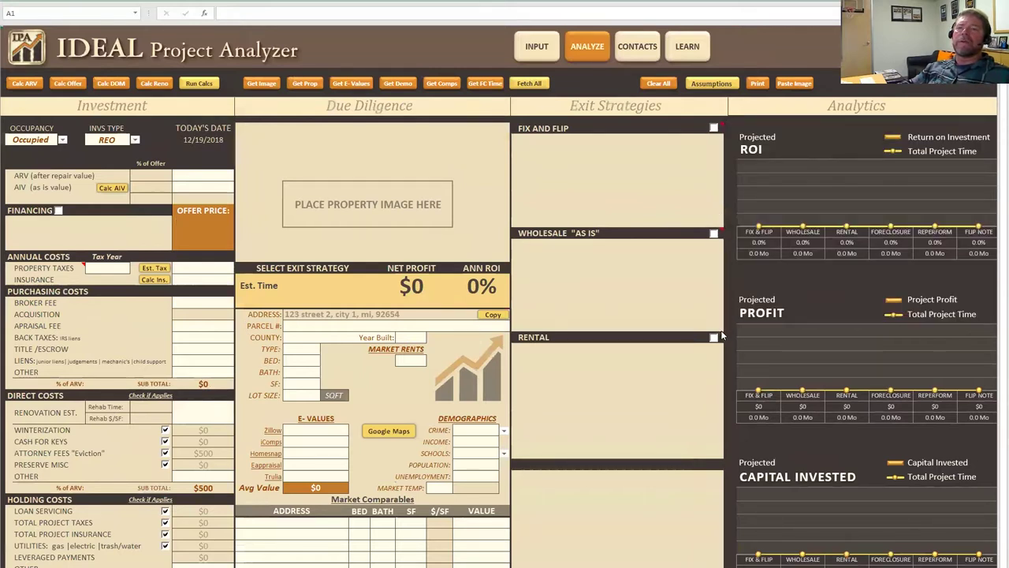
{"action": "mouse_move", "coordinate": [721, 340]}
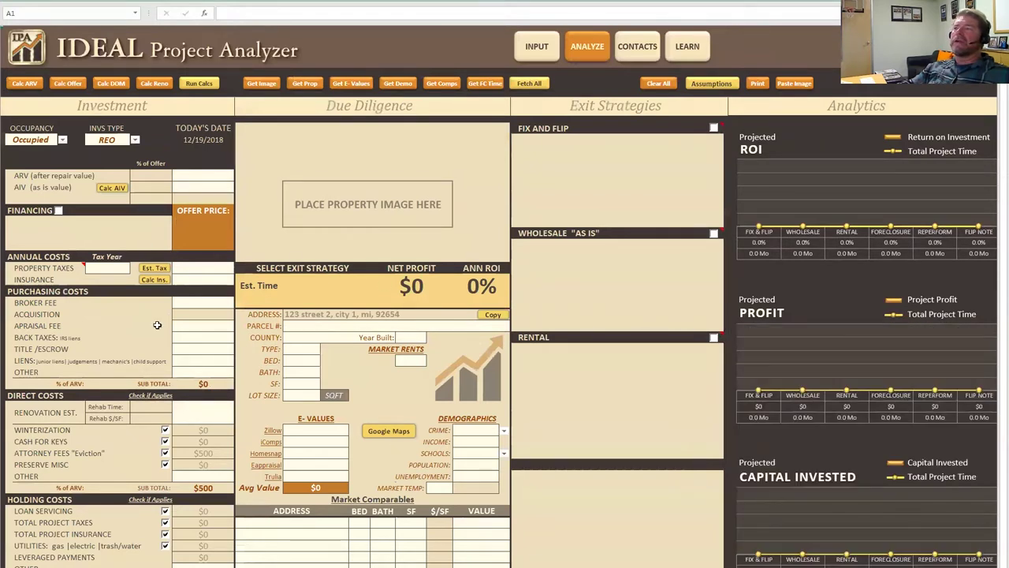
{"action": "mouse_move", "coordinate": [84, 266]}
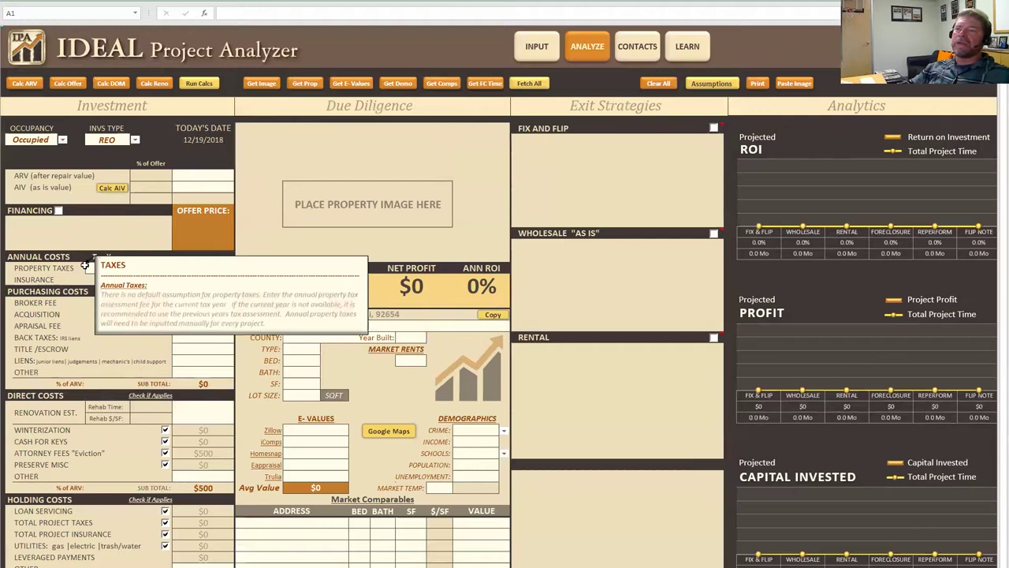
- Read the Insurance Rate and Offer Price notes, continuing down to Default Assumptions
{"action": "scroll", "coordinate": [93, 220], "scroll_direction": "down", "scroll_amount": 10}
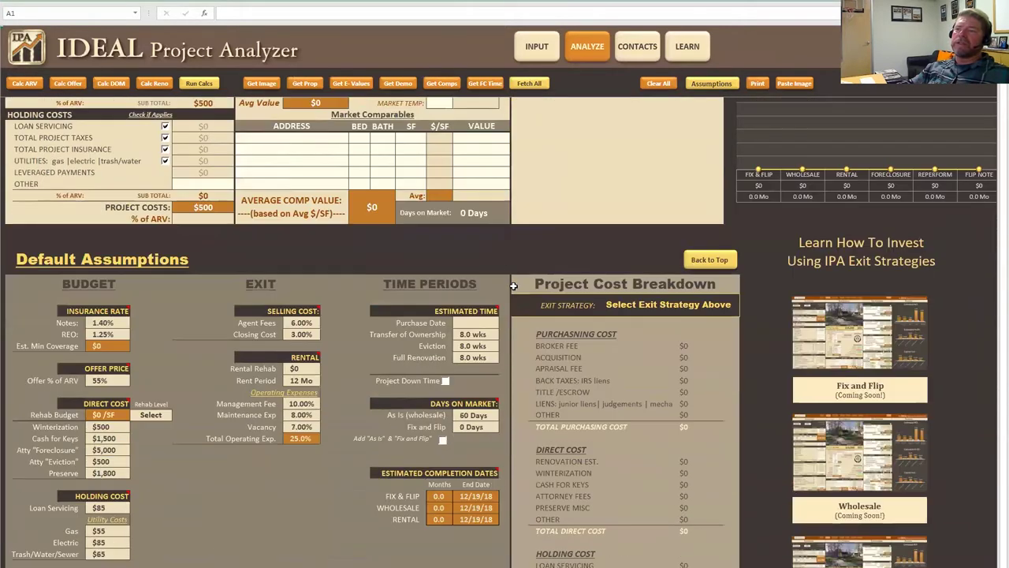
{"action": "scroll", "coordinate": [108, 304], "scroll_direction": "down", "scroll_amount": 1}
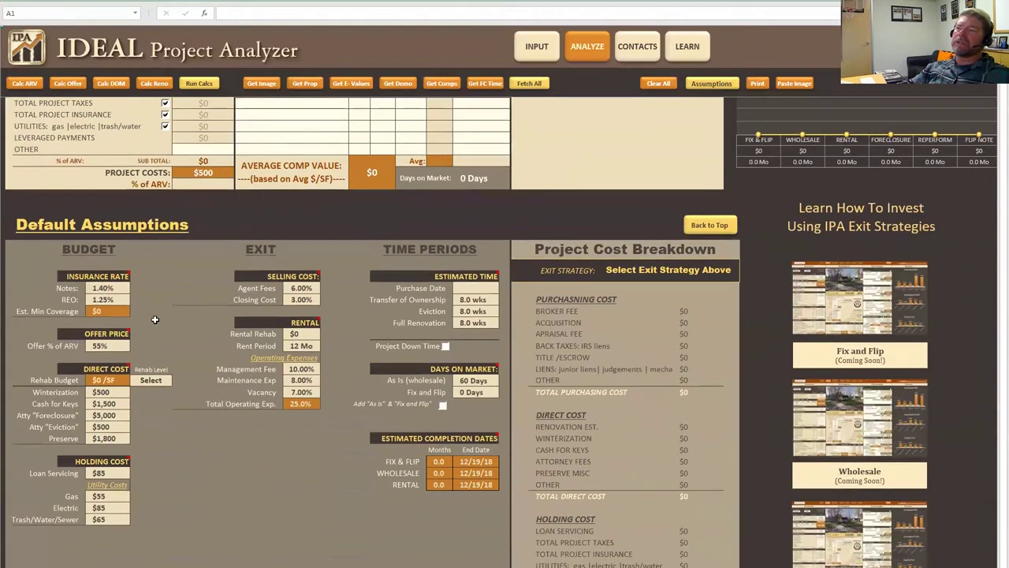
{"action": "mouse_move", "coordinate": [126, 272]}
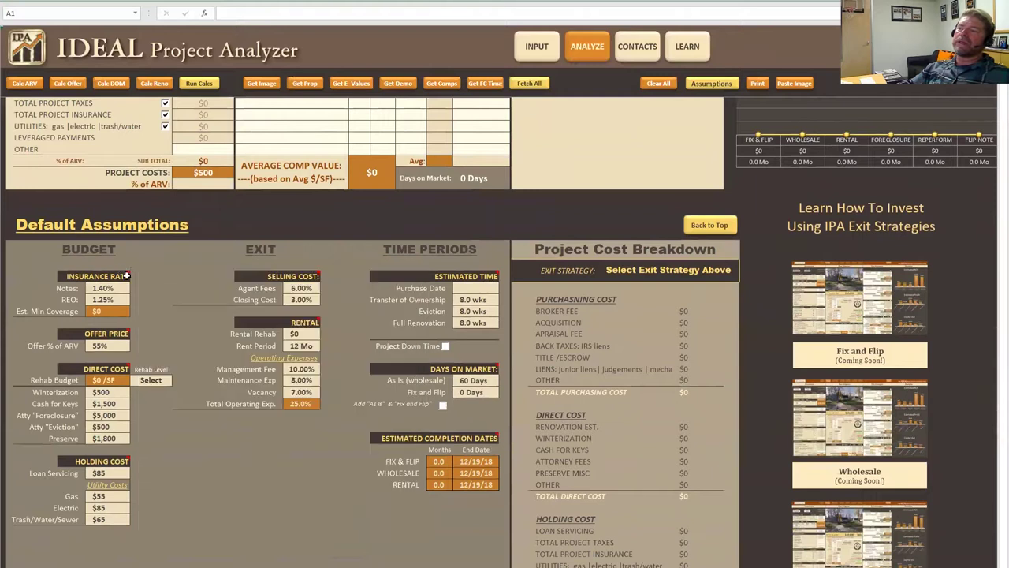
{"action": "mouse_move", "coordinate": [126, 334]}
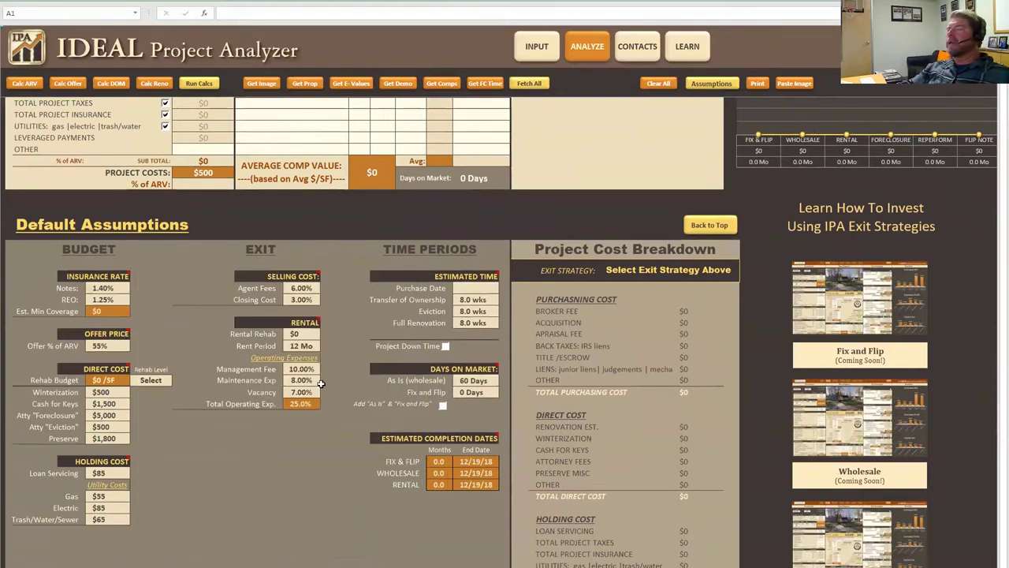
{"action": "scroll", "coordinate": [321, 383], "scroll_direction": "down", "scroll_amount": 1}
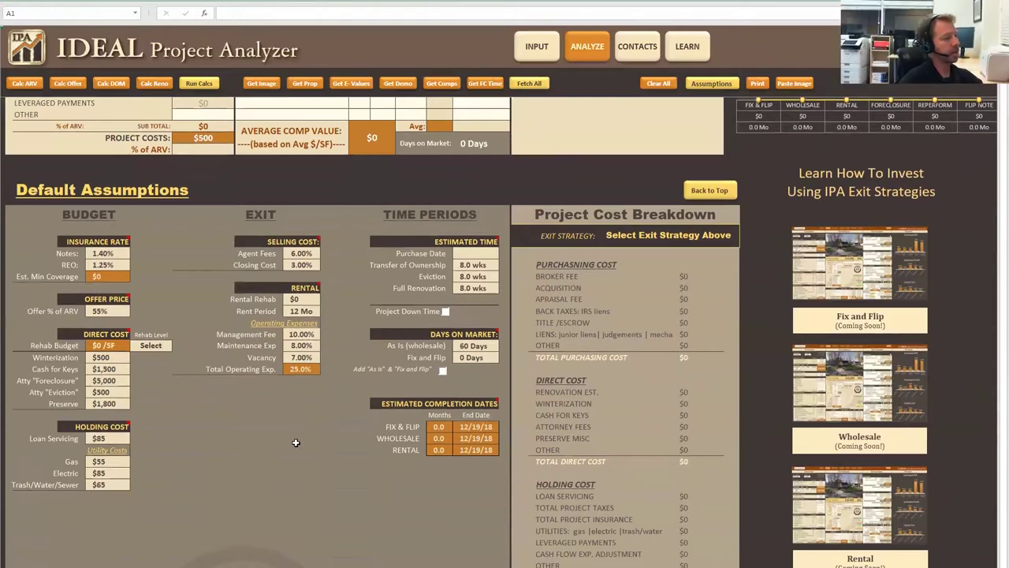
- Browse the Default Assumptions area, then use Back to Top to reach the Occupied REO dashboard
{"action": "scroll", "coordinate": [295, 443], "scroll_direction": "up", "scroll_amount": 11}
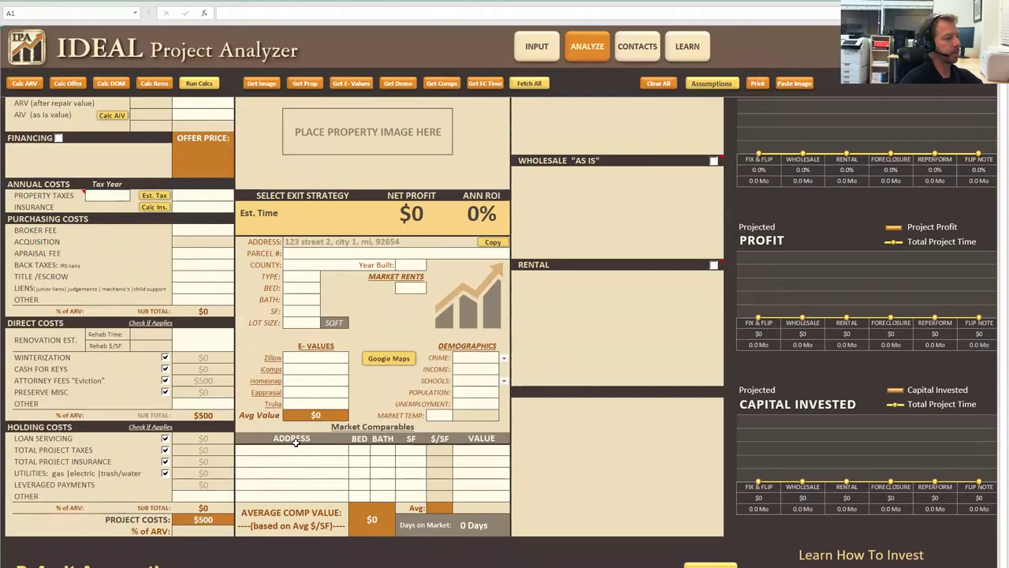
{"action": "scroll", "coordinate": [296, 443], "scroll_direction": "up", "scroll_amount": 2}
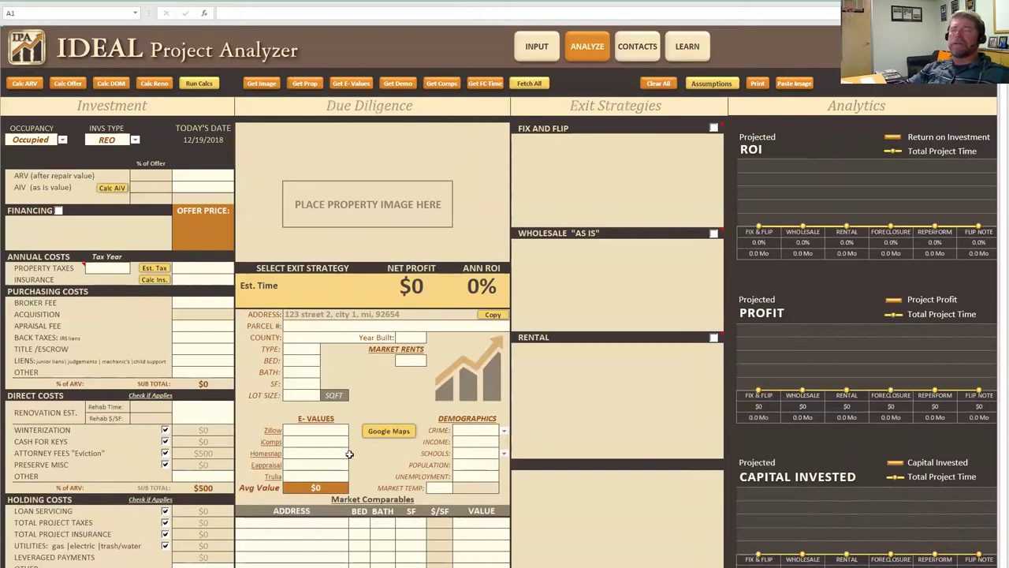
{"action": "scroll", "coordinate": [349, 454], "scroll_direction": "down", "scroll_amount": 1}
{"action": "scroll", "coordinate": [367, 135], "scroll_direction": "up", "scroll_amount": 1}
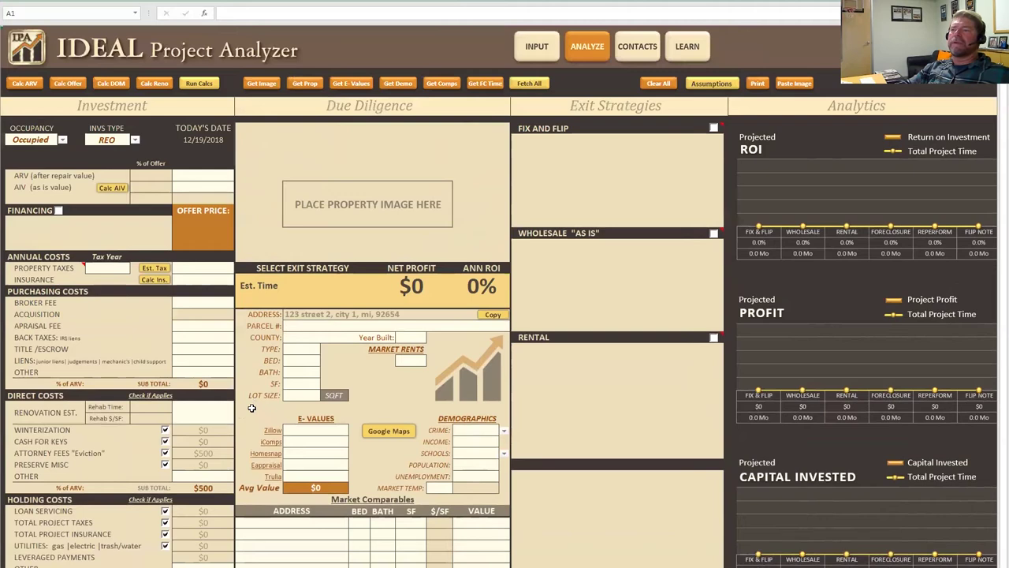
{"action": "scroll", "coordinate": [252, 407], "scroll_direction": "down", "scroll_amount": 8}
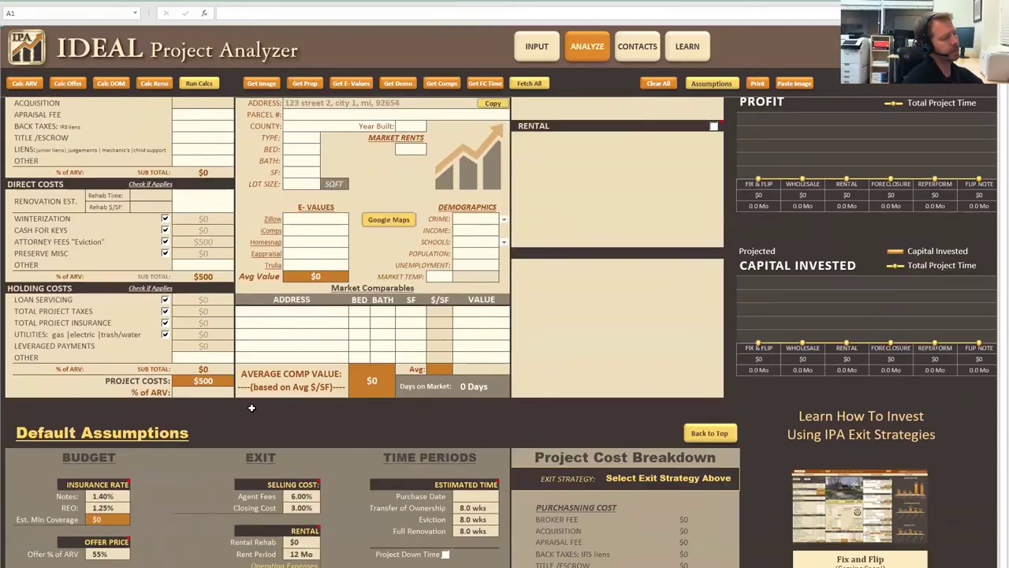
{"action": "scroll", "coordinate": [252, 407], "scroll_direction": "down", "scroll_amount": 4}
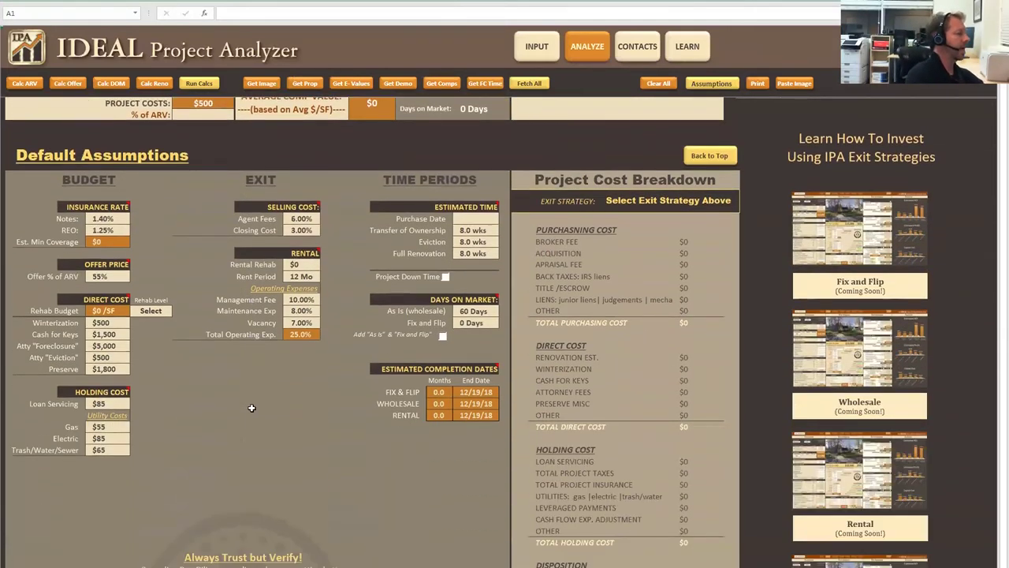
{"action": "scroll", "coordinate": [252, 406], "scroll_direction": "down", "scroll_amount": 1}
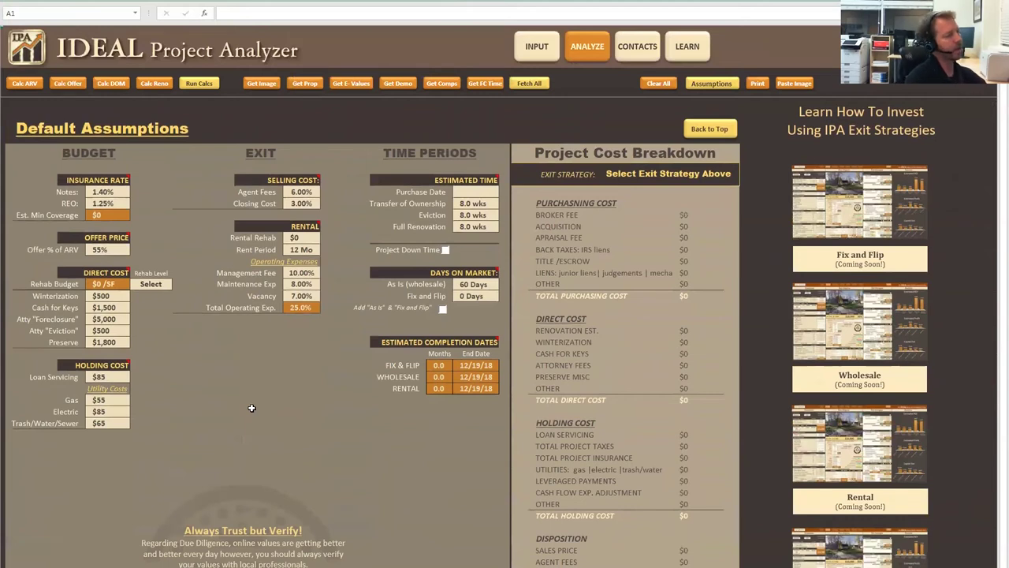
{"action": "left_click", "coordinate": [709, 128]}
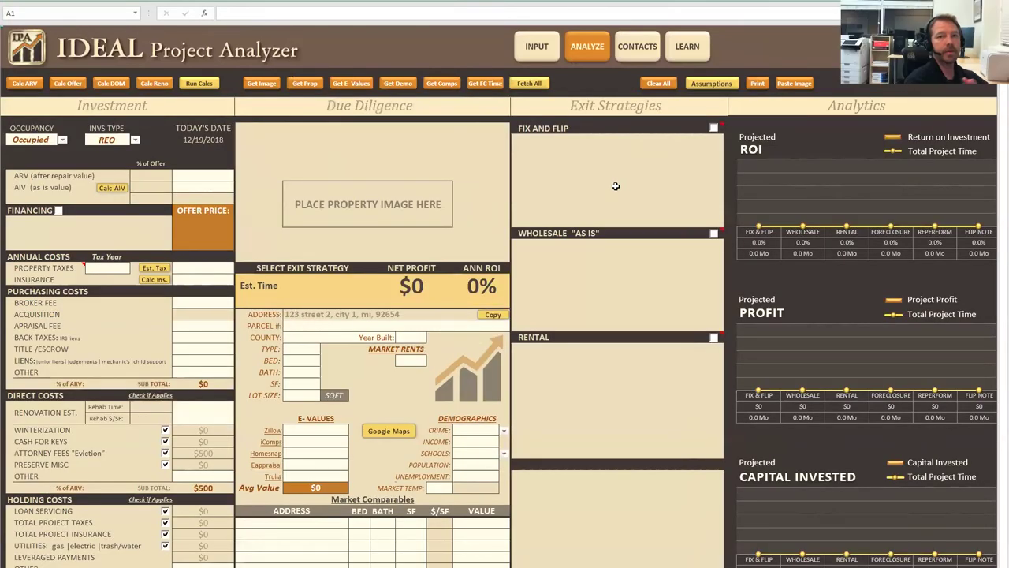